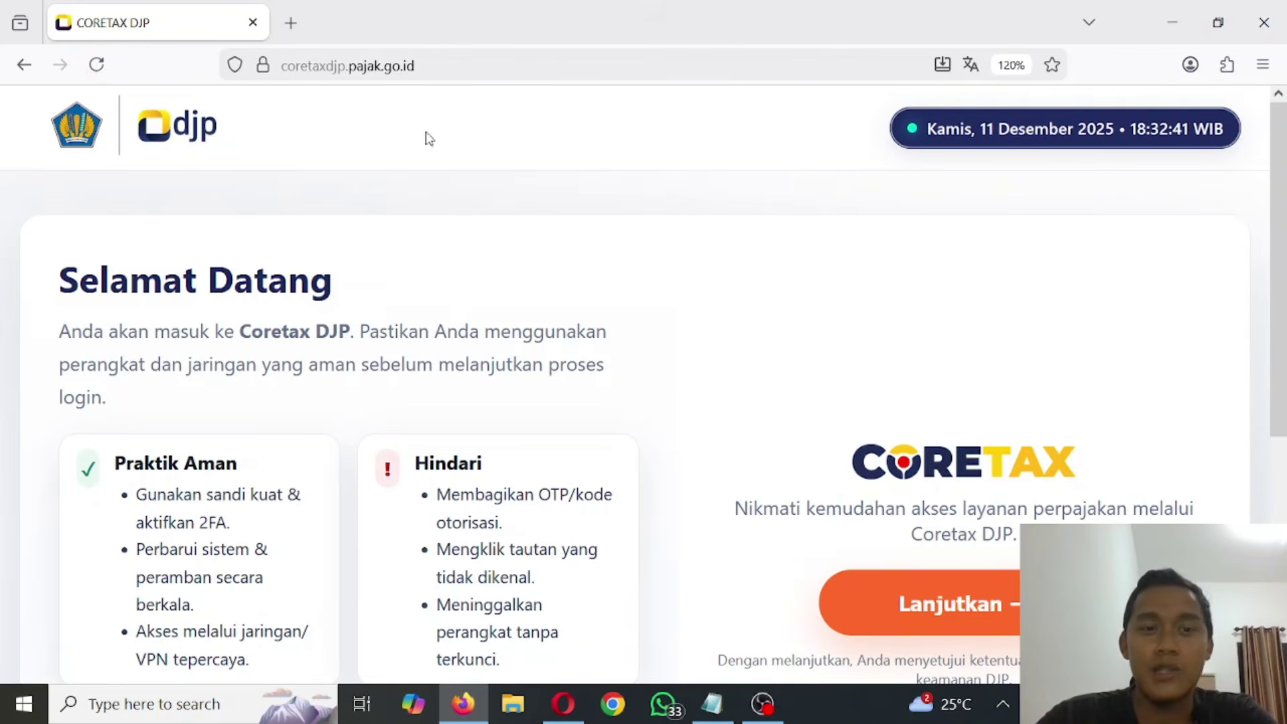
# - Continue past the welcome page and enter the account password in Kata Sandi
pyautogui.click(933, 603)
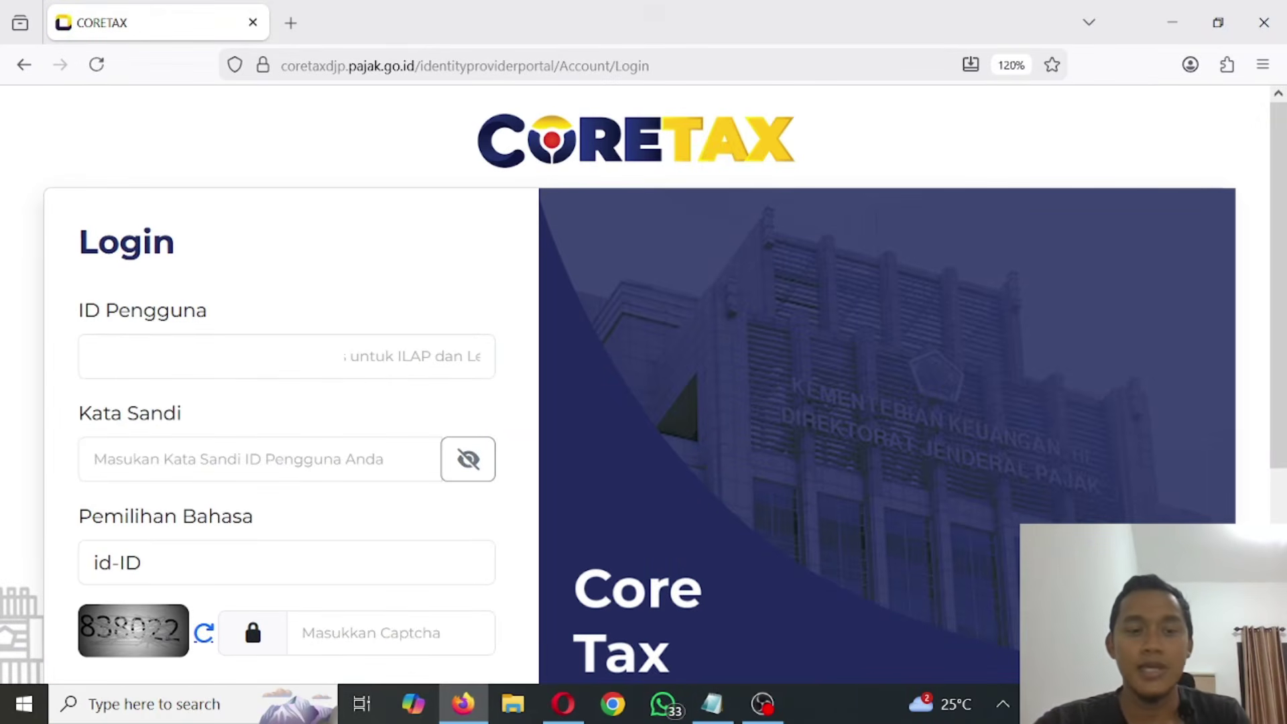
pyautogui.click(255, 444)
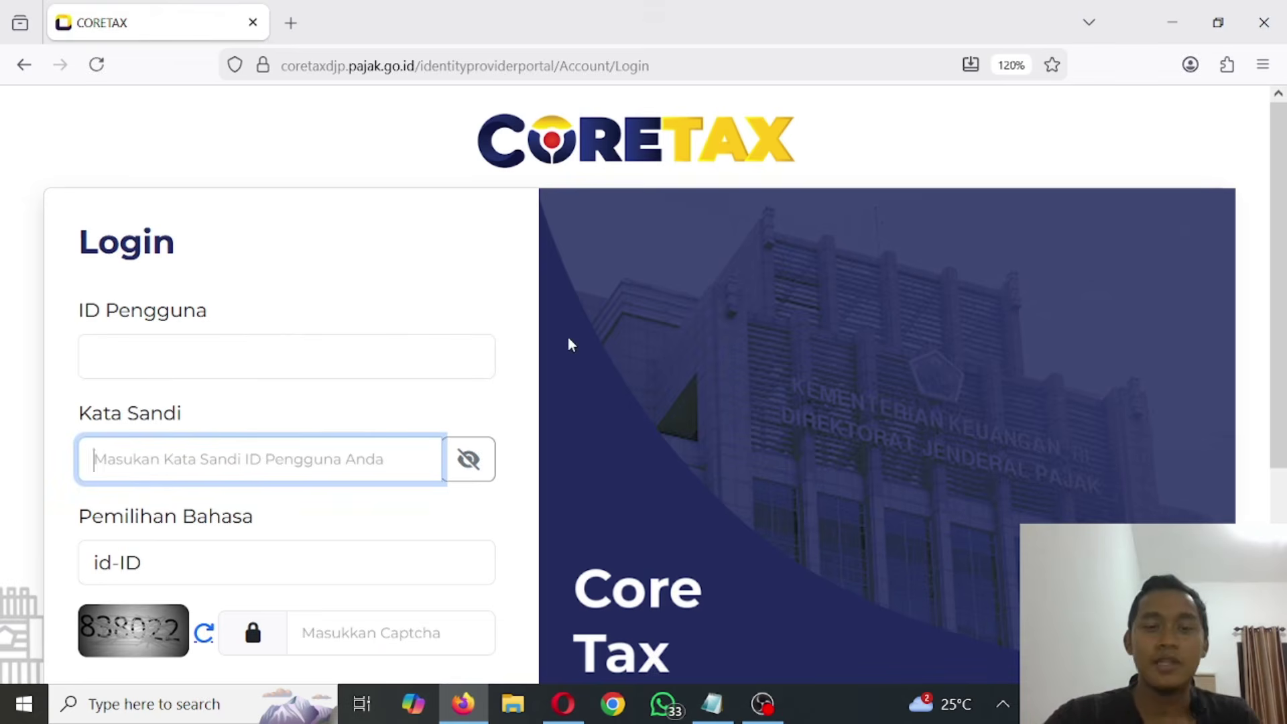
pyautogui.write('*******')
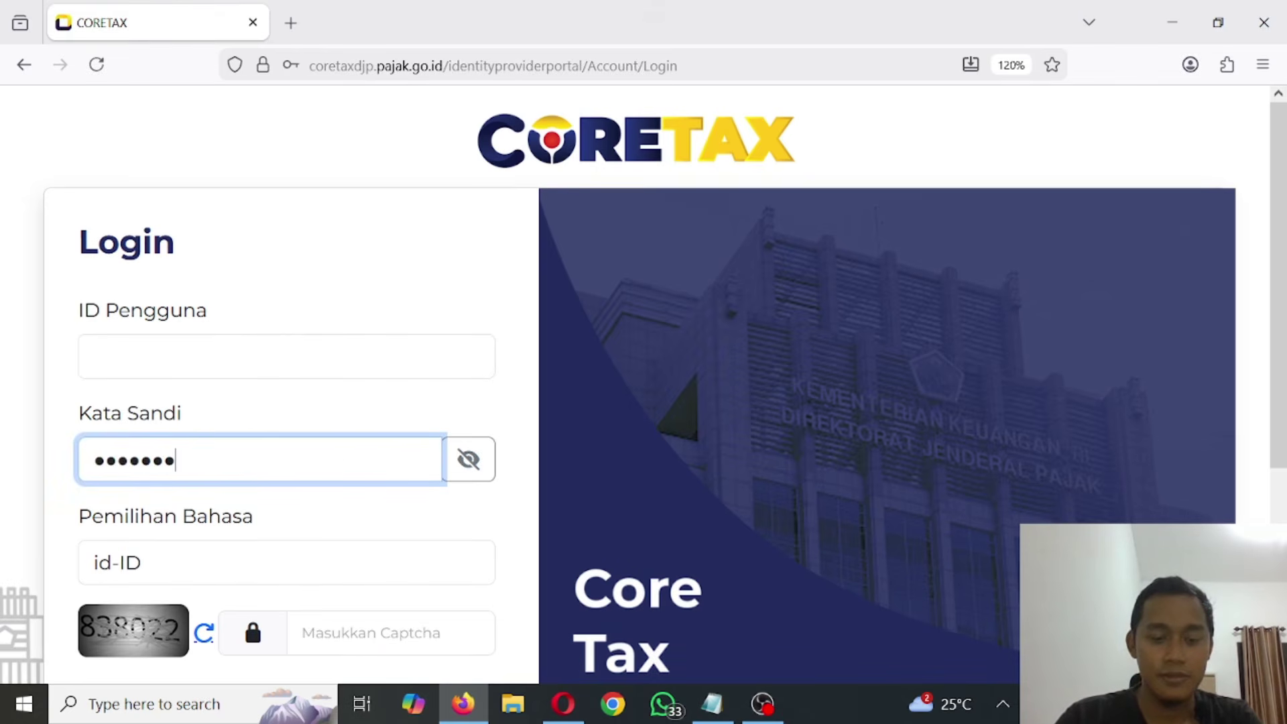
pyautogui.press('BackSpace')
pyautogui.press('BackSpace')
pyautogui.press('BackSpace')
pyautogui.press('BackSpace')
pyautogui.press('BackSpace')
pyautogui.press('BackSpace')
pyautogui.press('BackSpace')
pyautogui.write('**')
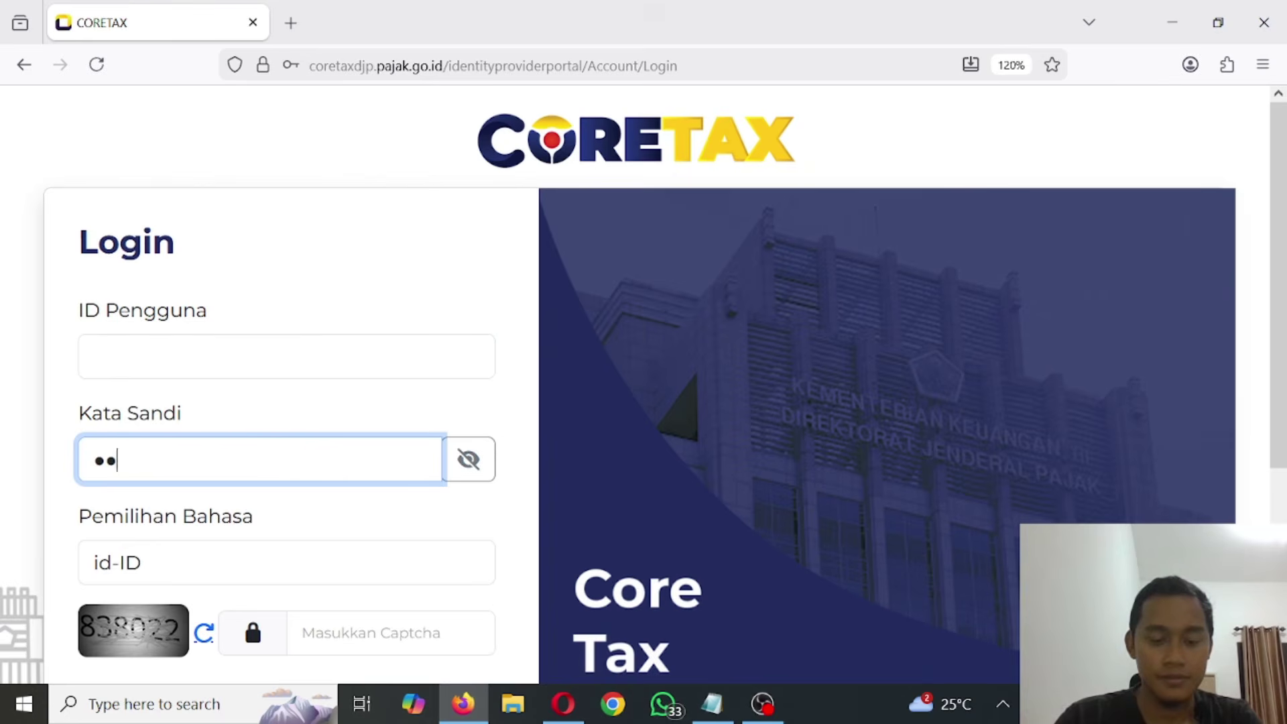
pyautogui.write('********')
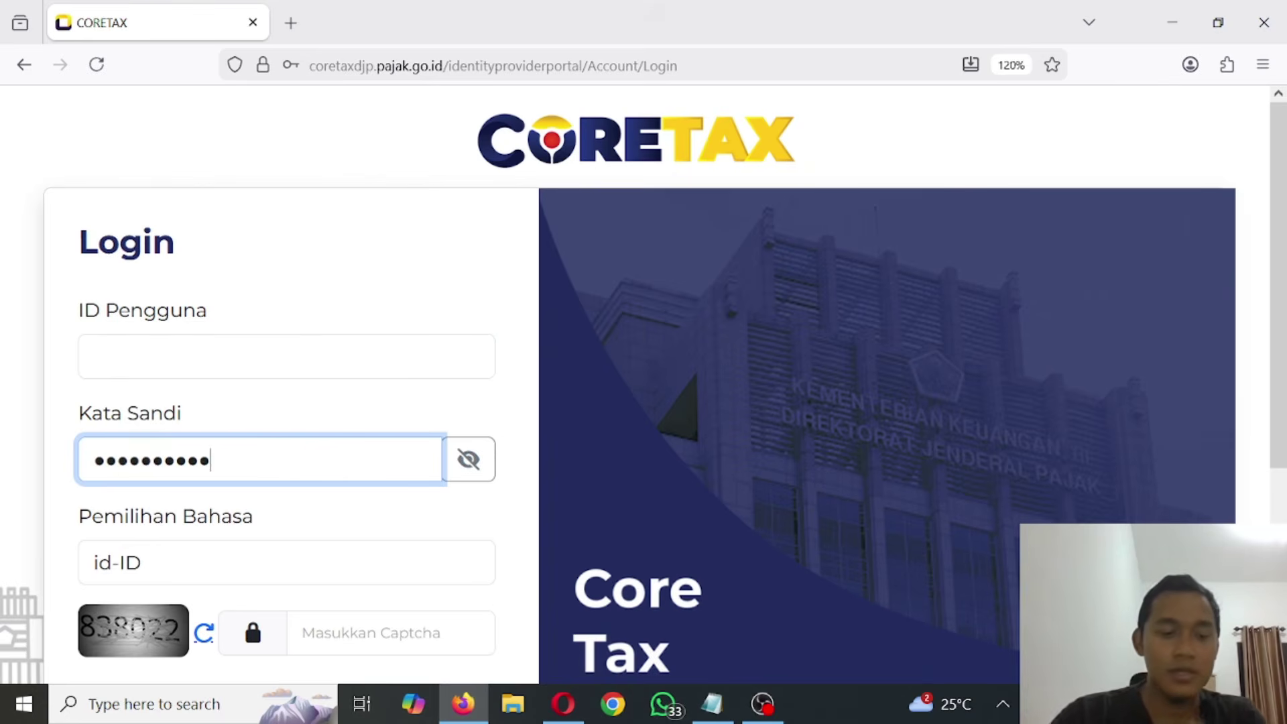
# - Enter the captcha code and submit the login form
pyautogui.click(448, 630)
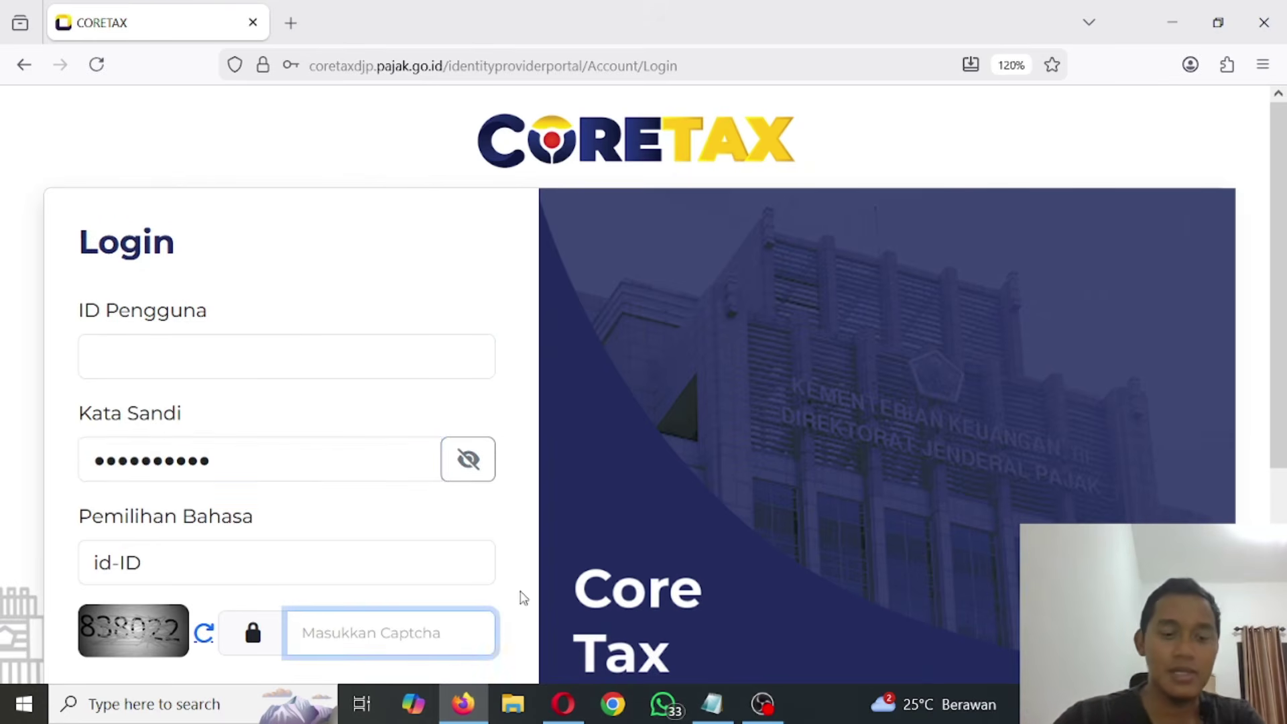
pyautogui.write('838022')
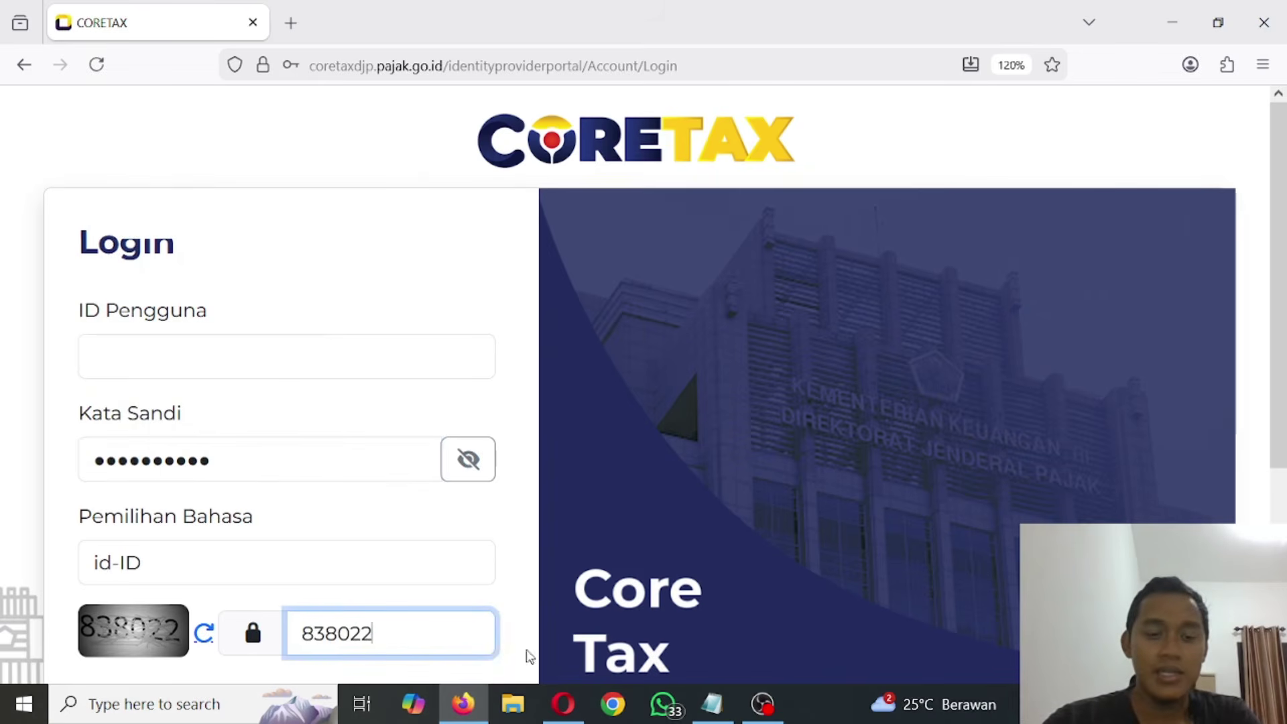
pyautogui.scroll(-2, 552, 572)
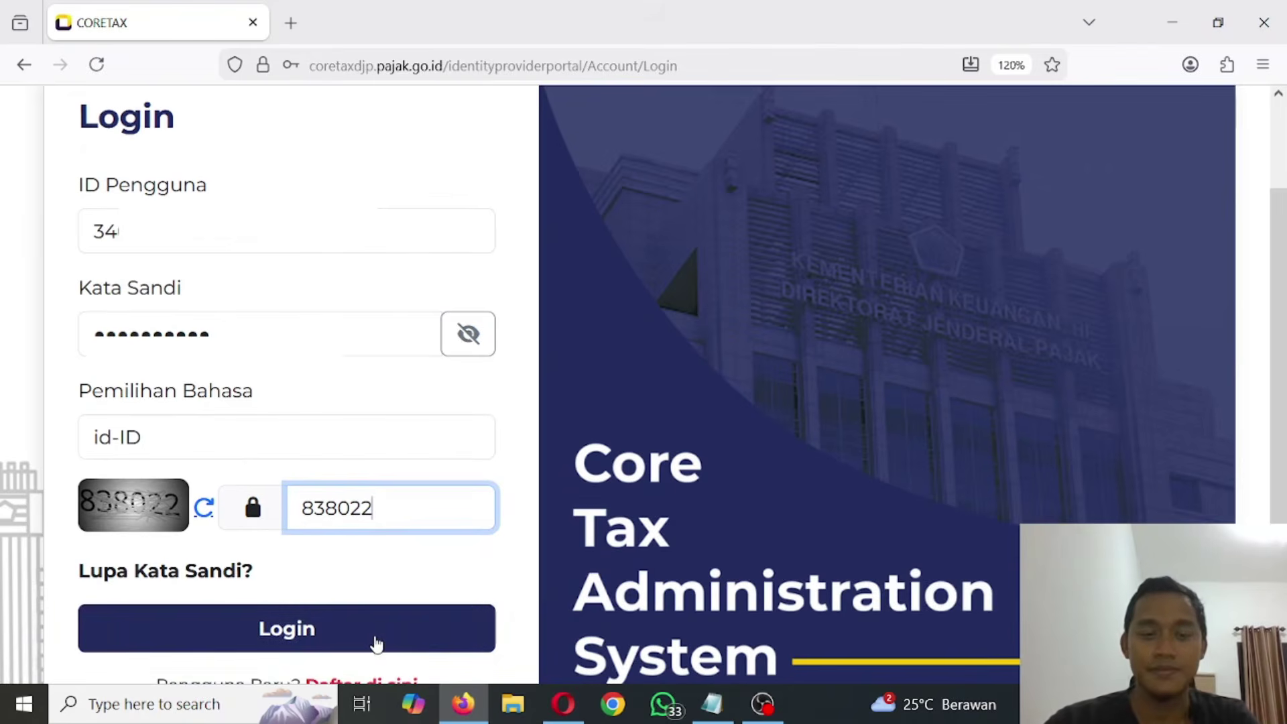
pyautogui.click(425, 637)
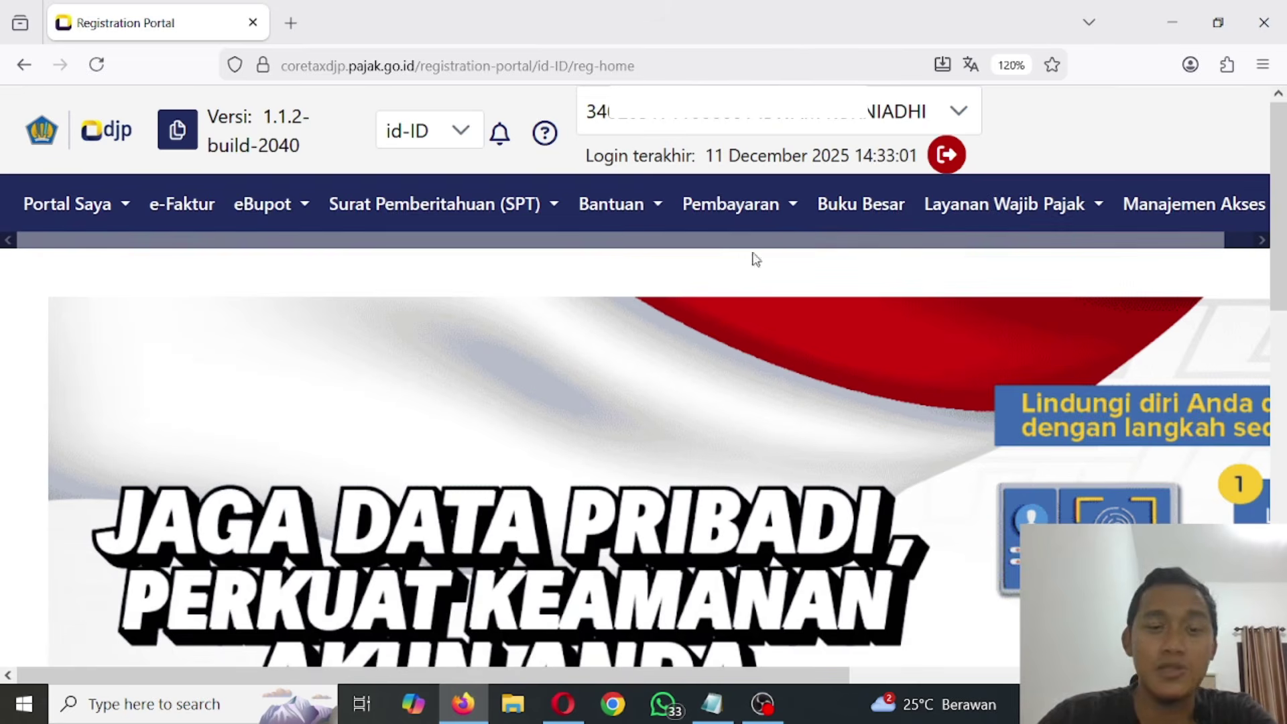
# - Open Buku Besar from the top navigation bar to show the 13.103.584,00 debit/credit totals
pyautogui.click(861, 205)
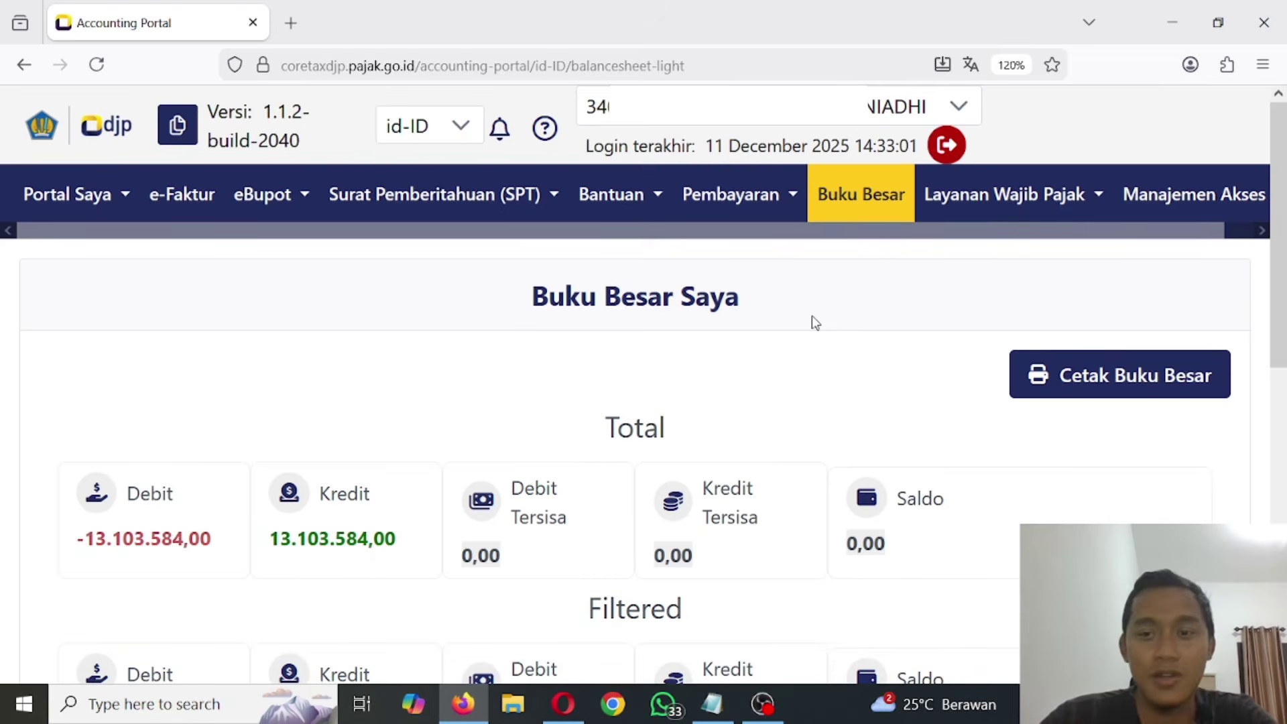
# - Apply the 11-11-2025 to 11-12-2025 filter to load the ledger transaction table
pyautogui.scroll(-5, 814, 322)
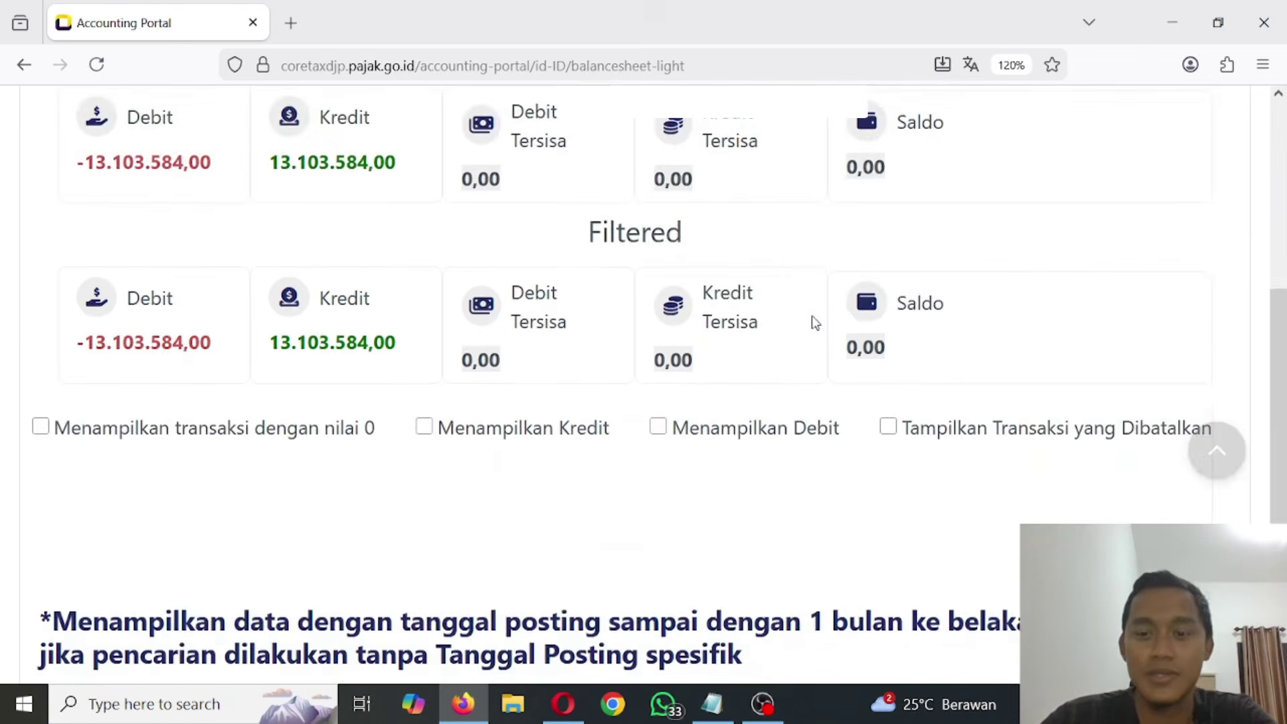
pyautogui.scroll(-3, 814, 323)
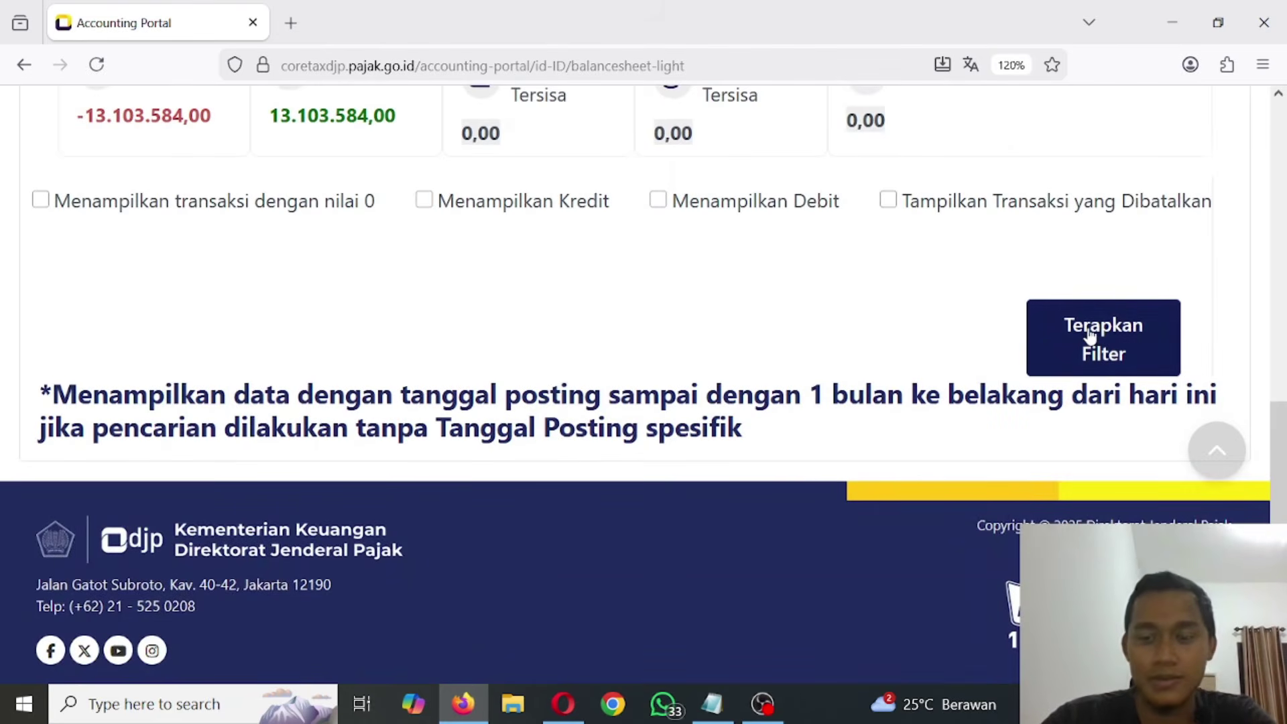
pyautogui.click(1090, 335)
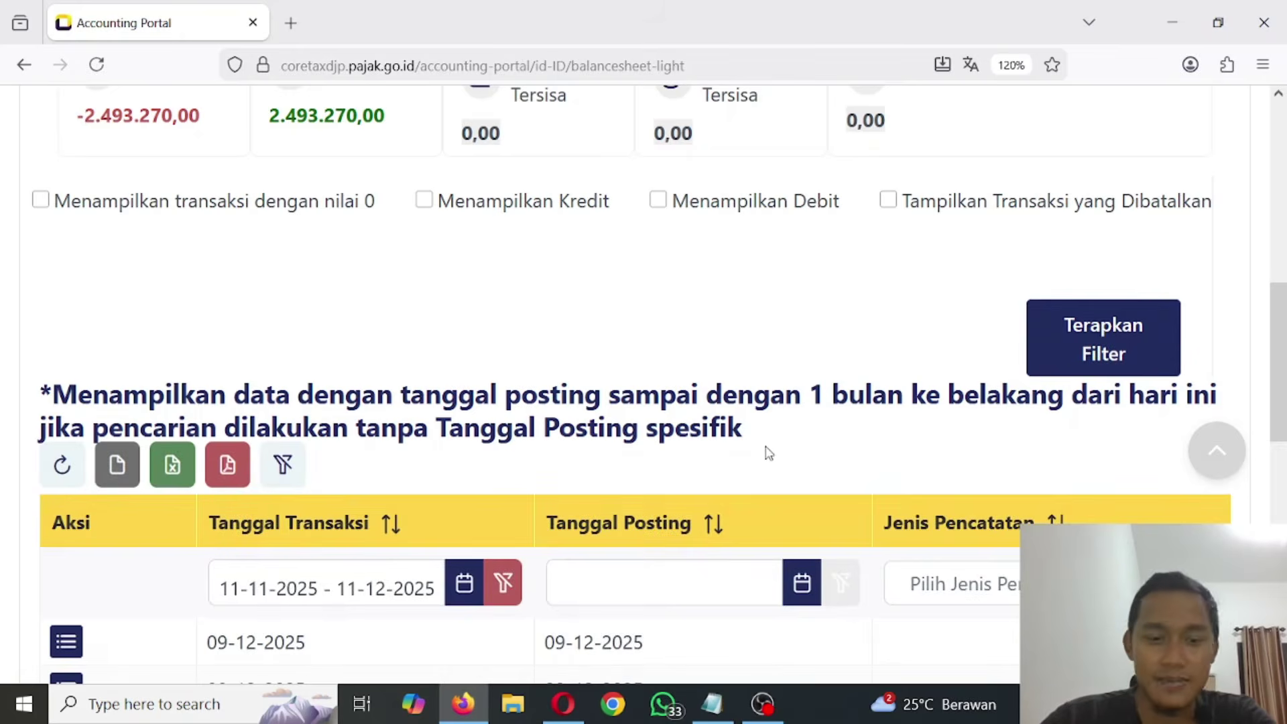
pyautogui.scroll(-8, 768, 454)
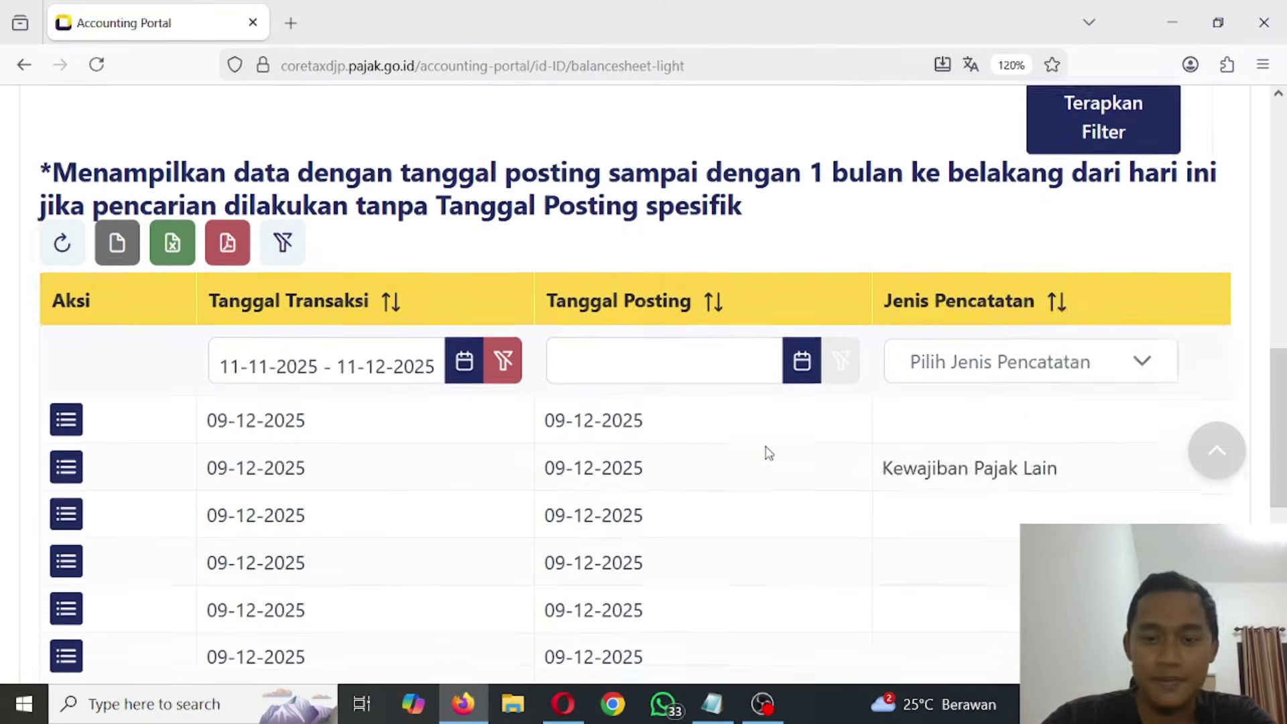
pyautogui.scroll(4, 769, 453)
pyautogui.scroll(-2, 769, 454)
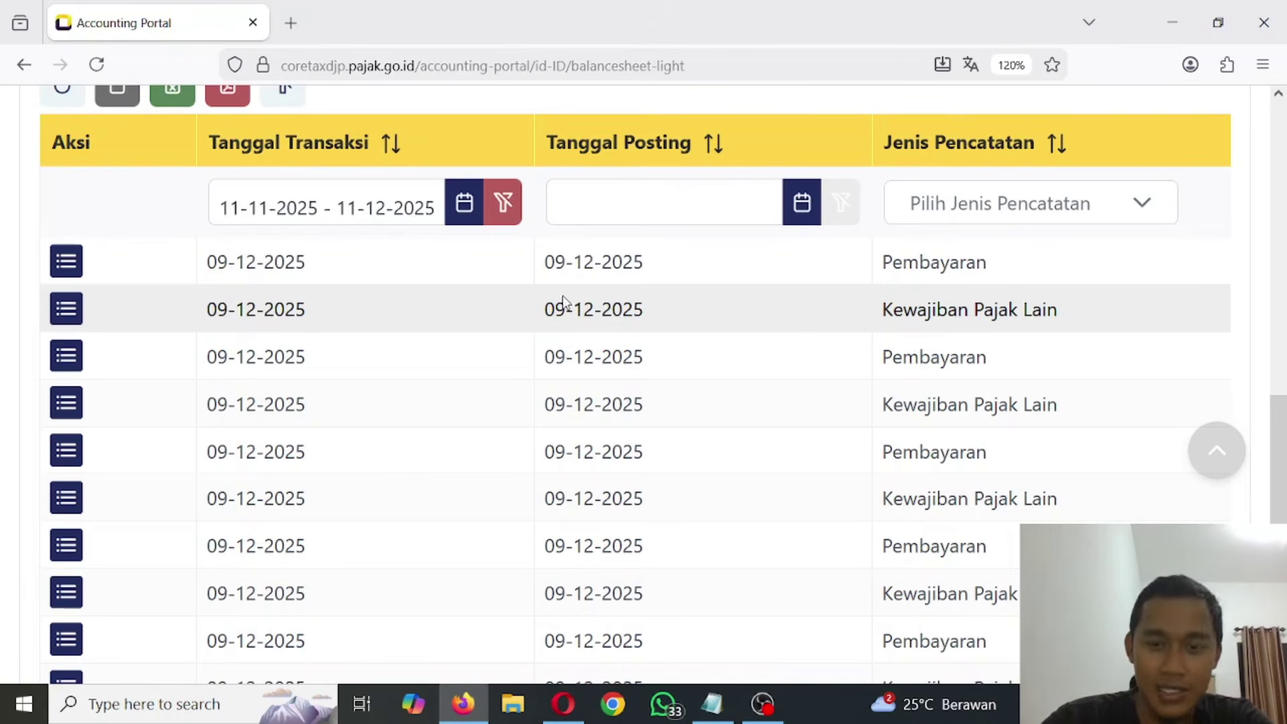
pyautogui.moveTo(941, 263); pyautogui.dragTo(952, 262)
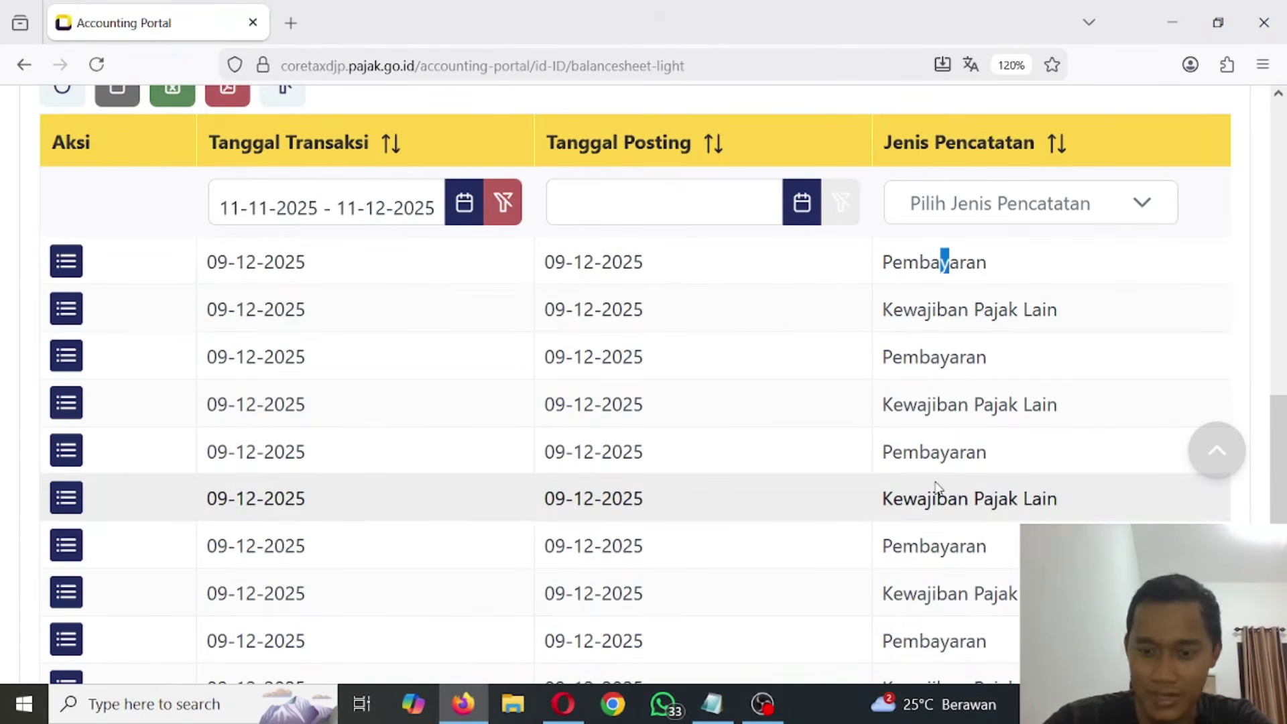
pyautogui.scroll(-5, 935, 488)
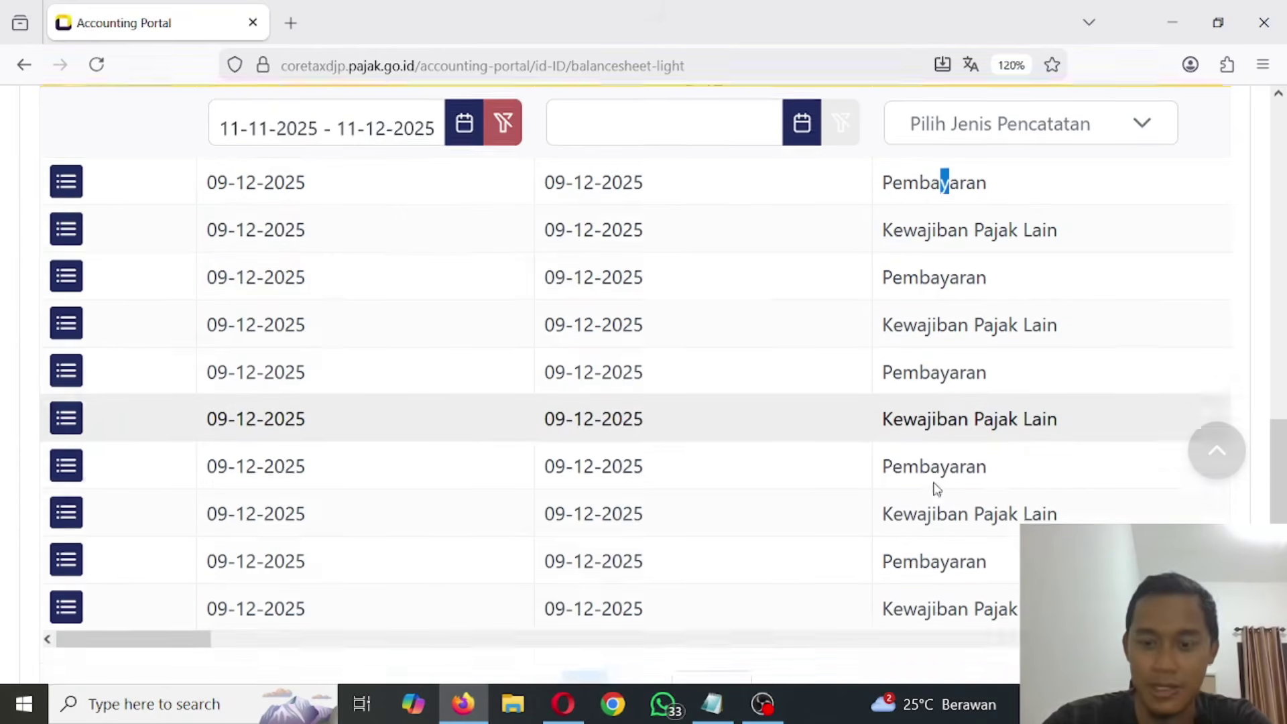
pyautogui.scroll(3, 815, 506)
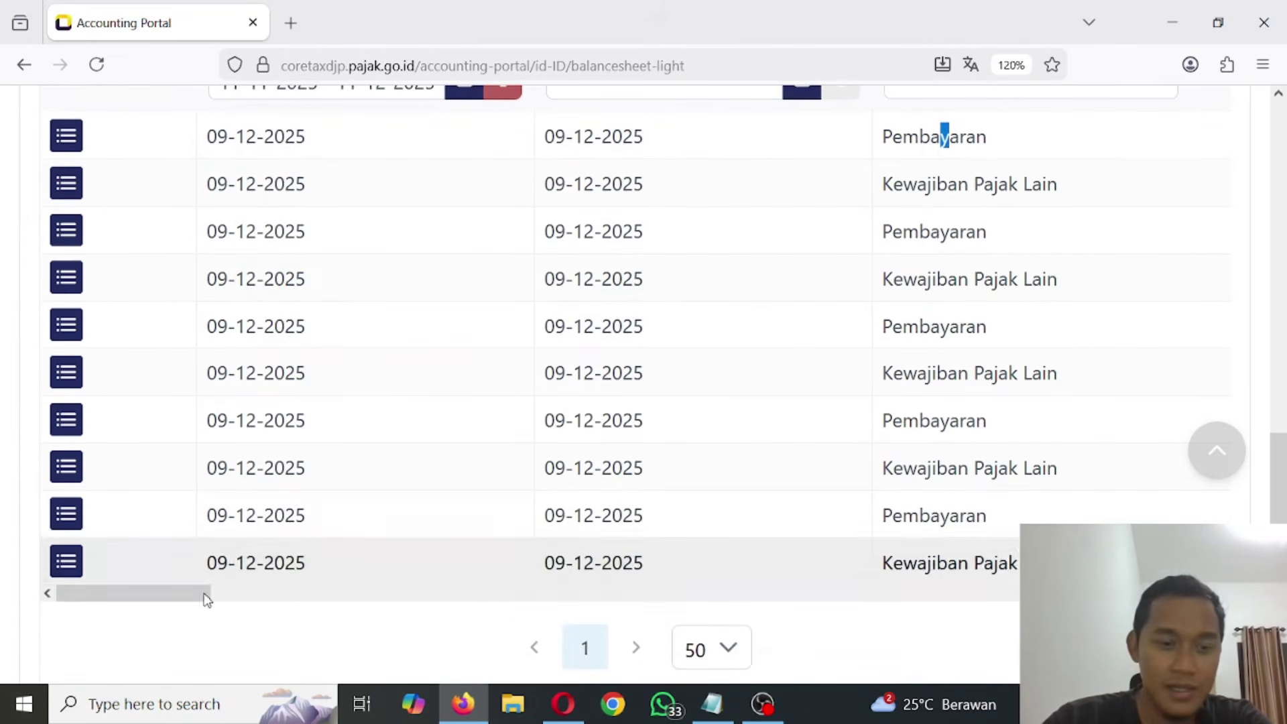
pyautogui.moveTo(163, 595); pyautogui.dragTo(837, 550)
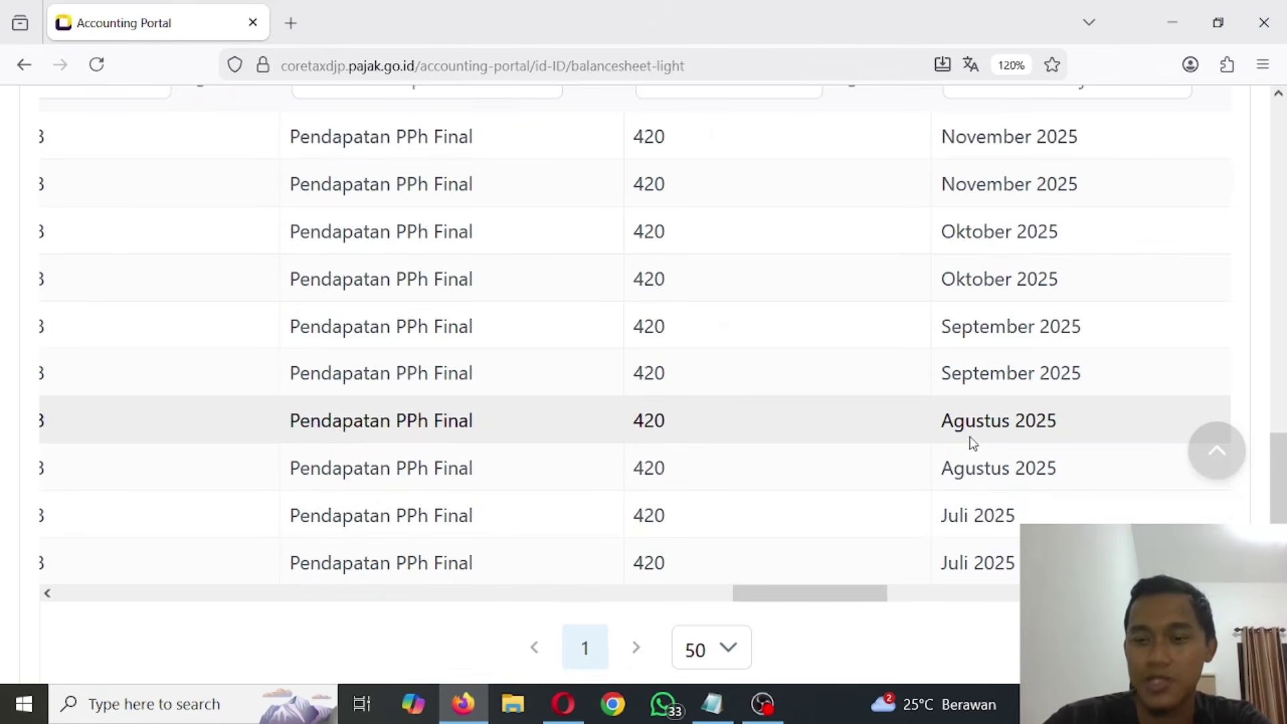
pyautogui.scroll(2, 970, 443)
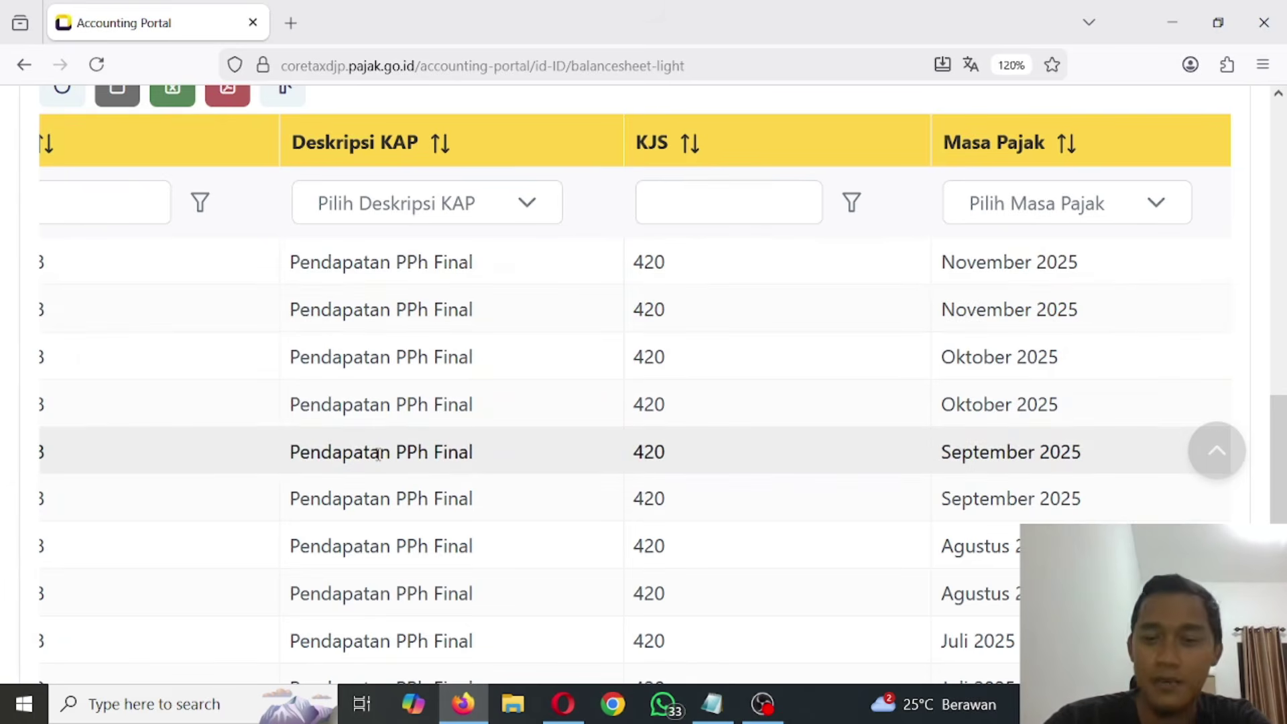
# - Highlight the 09-12-2025 rows' dates and their Pembayaran and Kewajiban Pajak Lain record types
pyautogui.moveTo(373, 453); pyautogui.dragTo(453, 454)
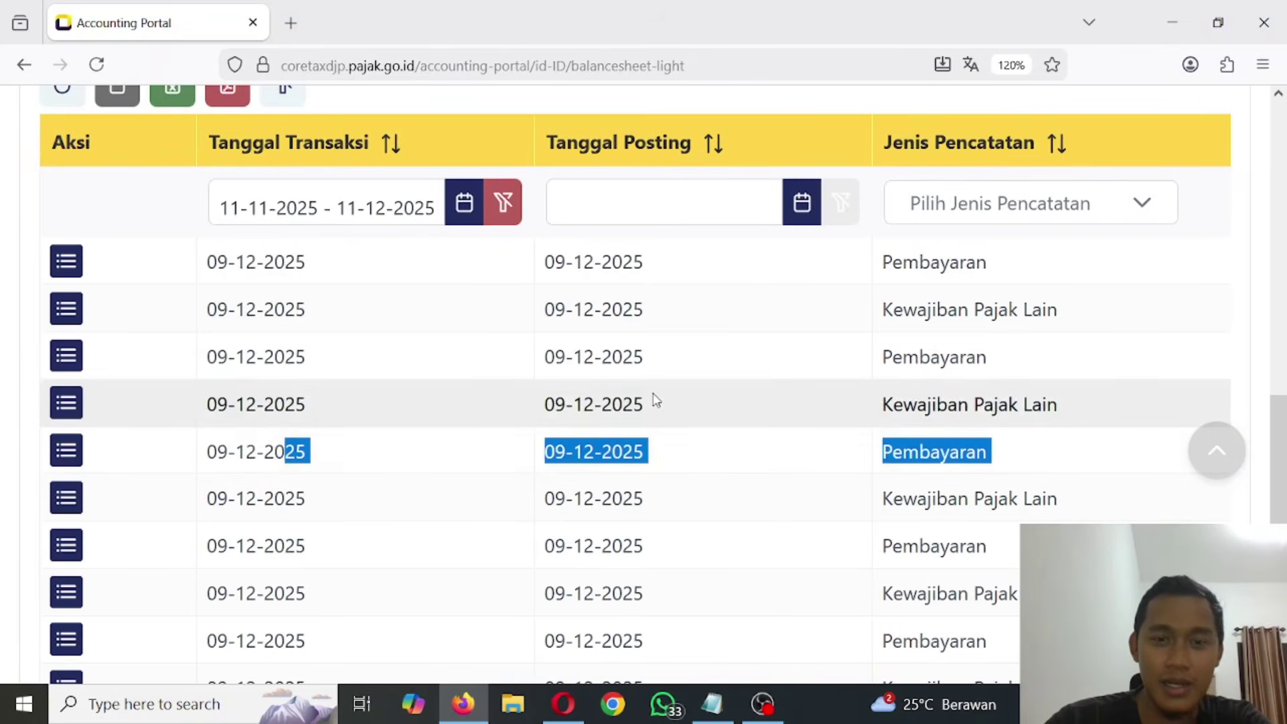
pyautogui.click(655, 400)
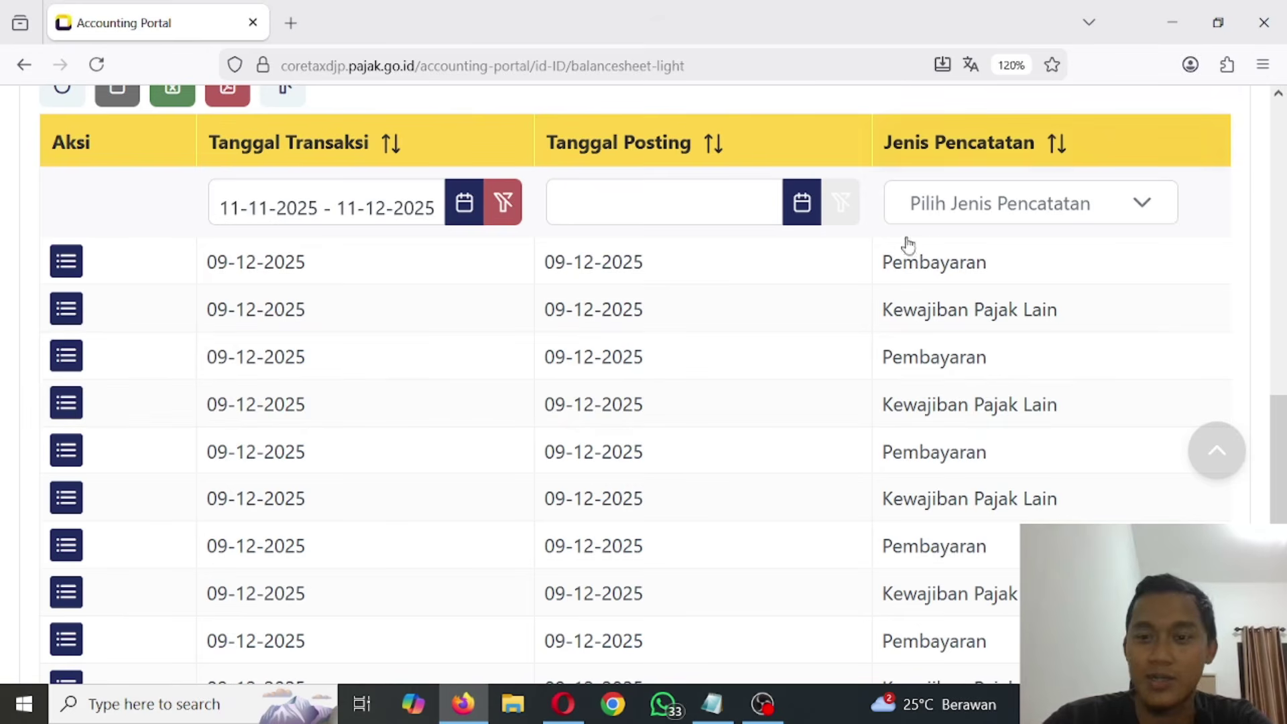
pyautogui.moveTo(890, 263); pyautogui.dragTo(967, 266)
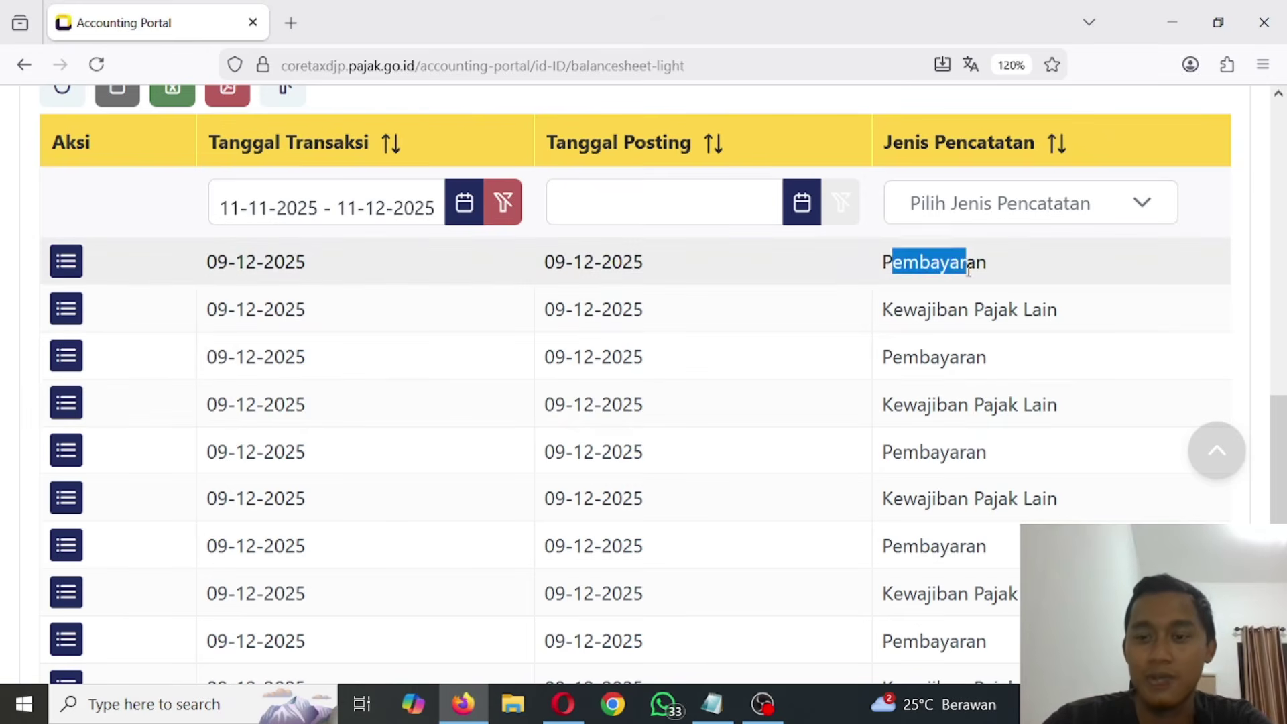
pyautogui.moveTo(905, 310); pyautogui.dragTo(1066, 312)
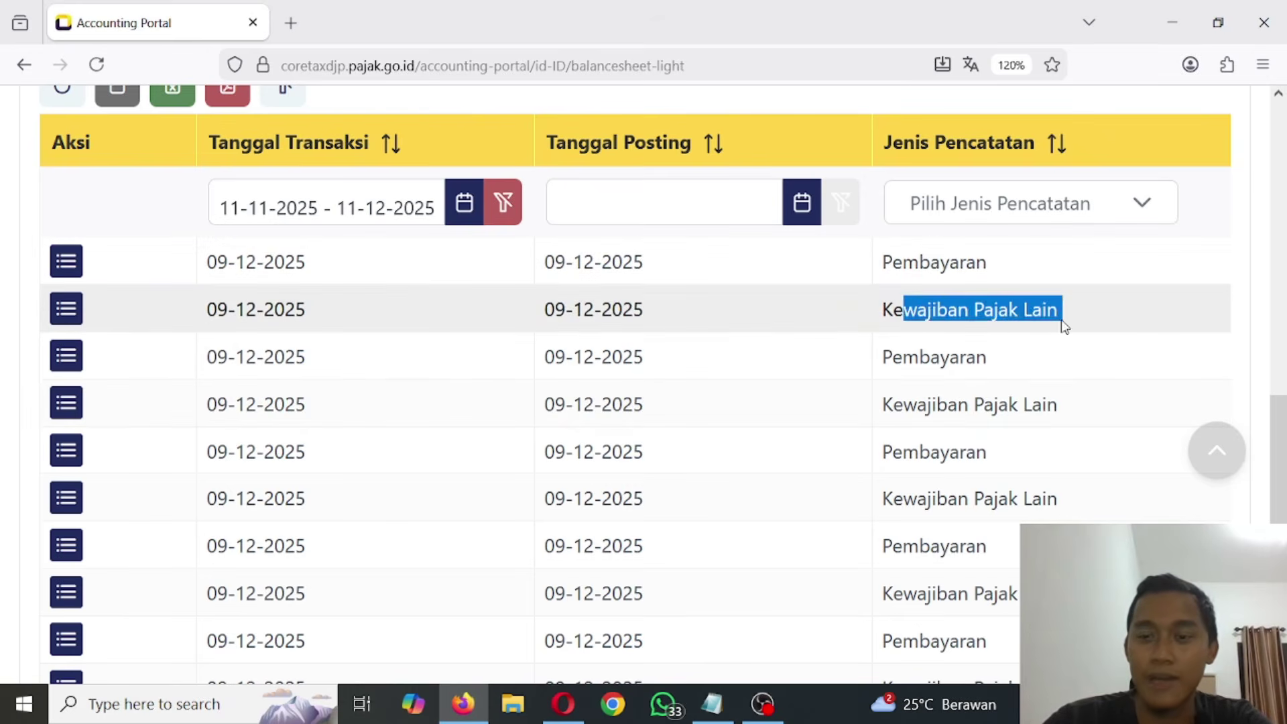
pyautogui.click(959, 313)
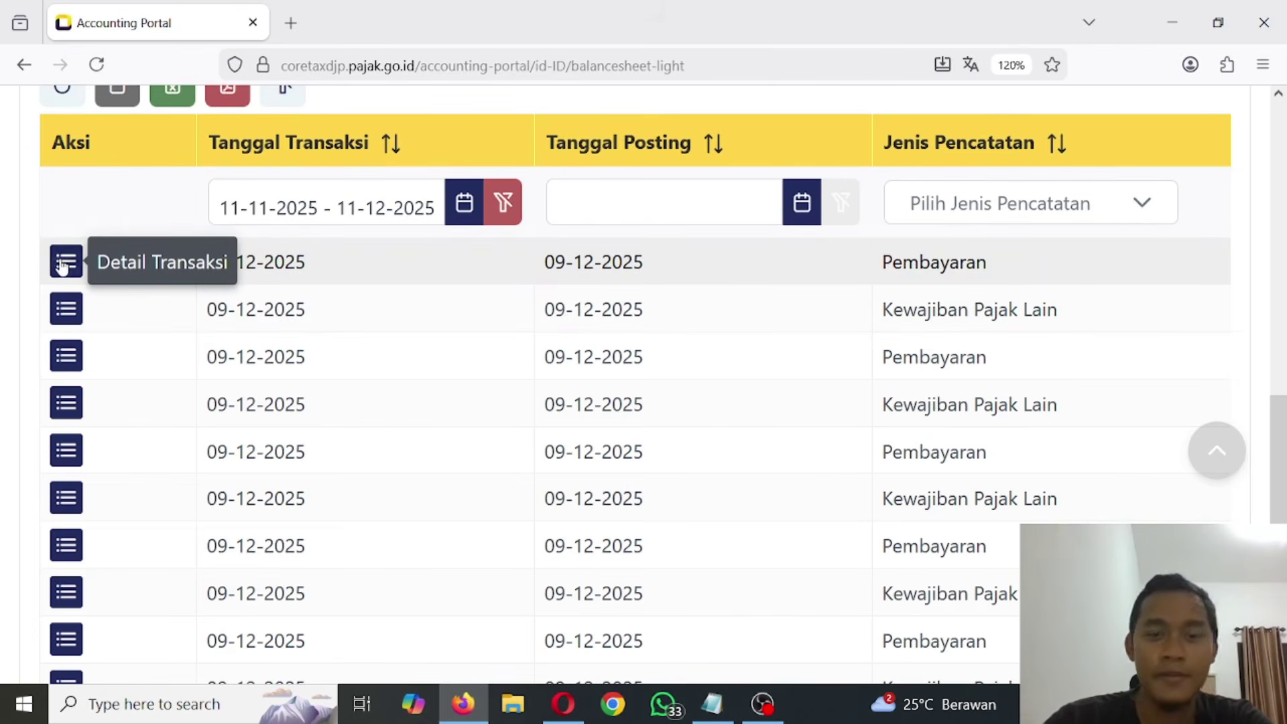
# - Open Detail Transaksi for the first 09-12-2025 Pembayaran entry and scroll its table right
pyautogui.click(62, 262)
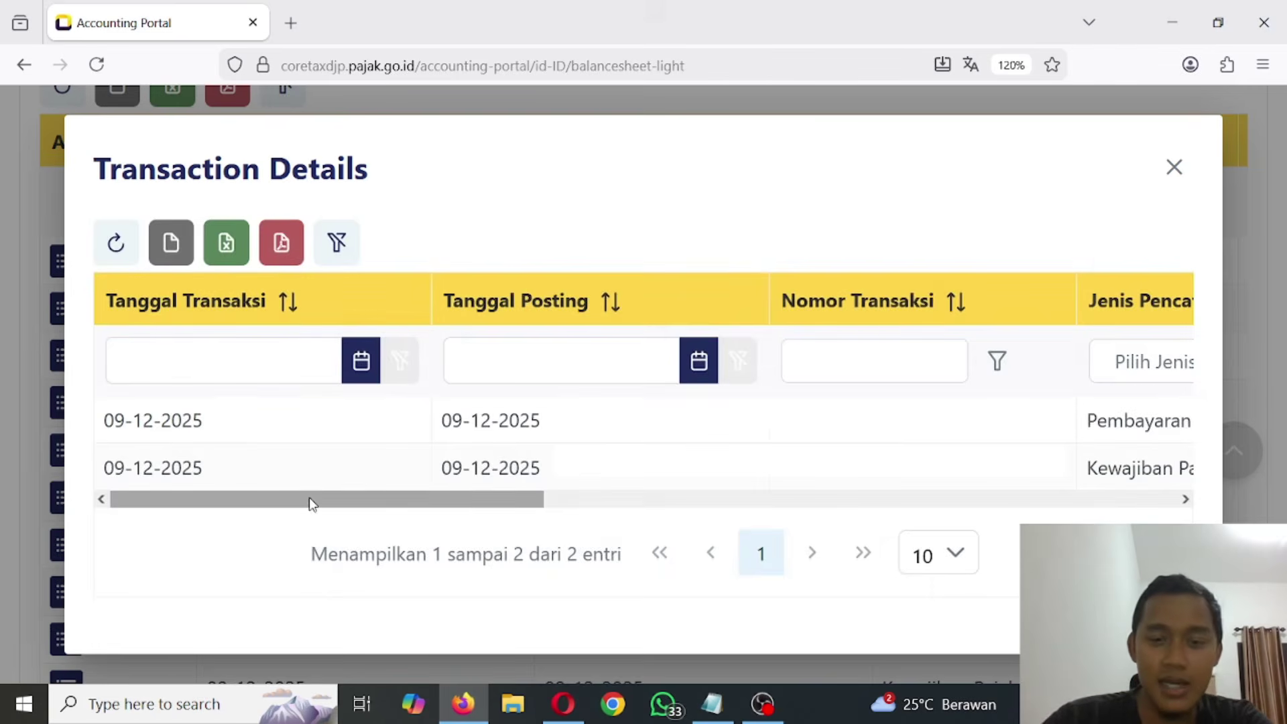
pyautogui.moveTo(308, 499); pyautogui.dragTo(445, 477)
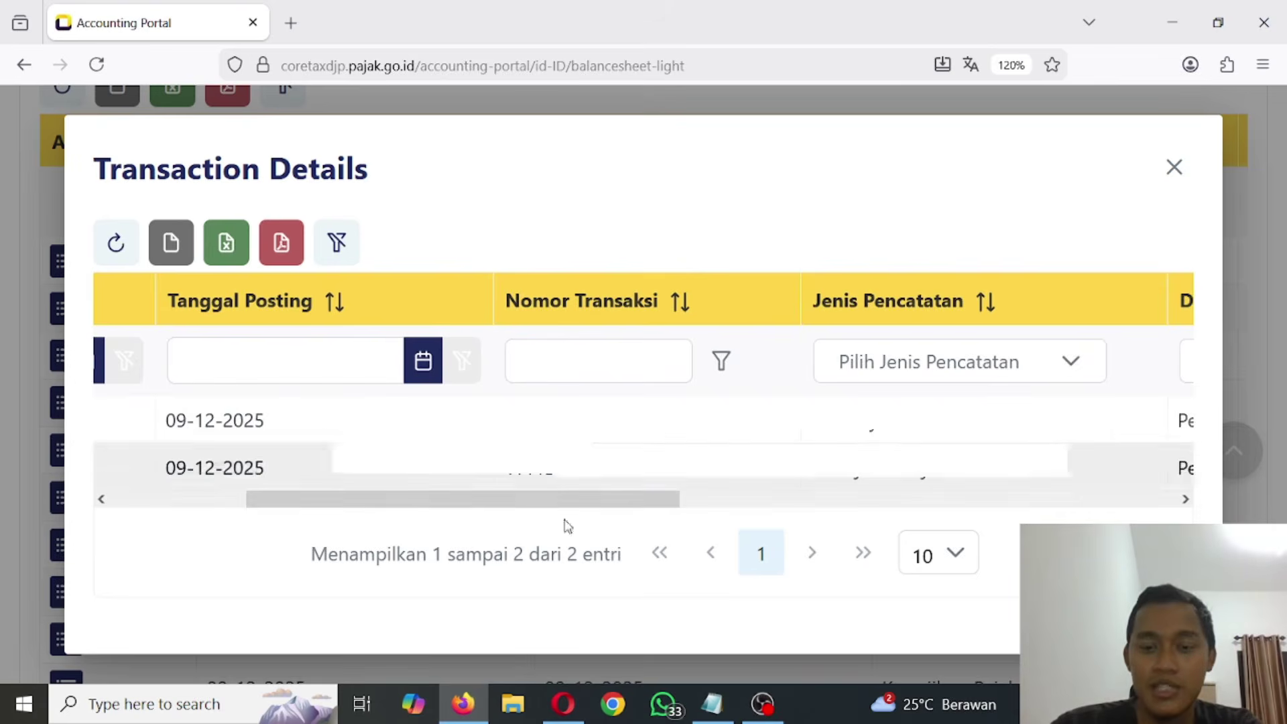
pyautogui.moveTo(566, 504); pyautogui.dragTo(653, 477)
# - Highlight the Pembayaran Tunai and Pelaporan Melalui Pembayaran detail records
pyautogui.moveTo(653, 420); pyautogui.dragTo(727, 420)
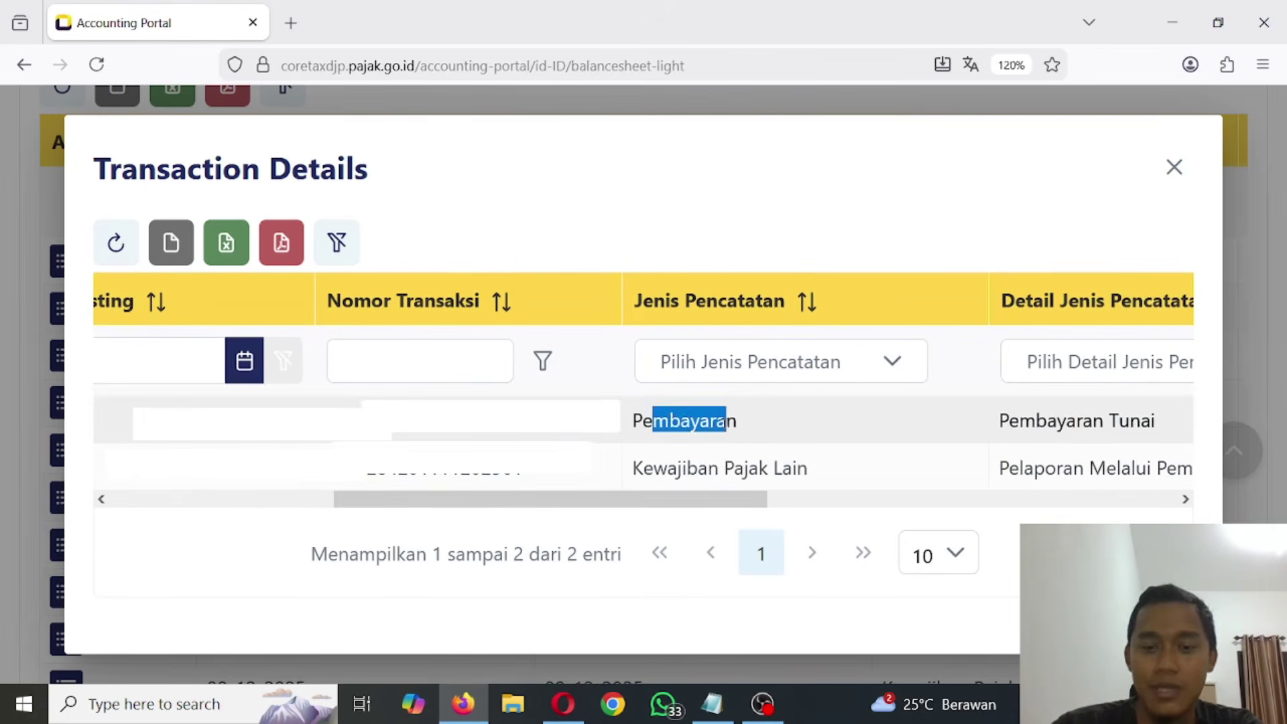
pyautogui.moveTo(651, 467); pyautogui.dragTo(761, 468)
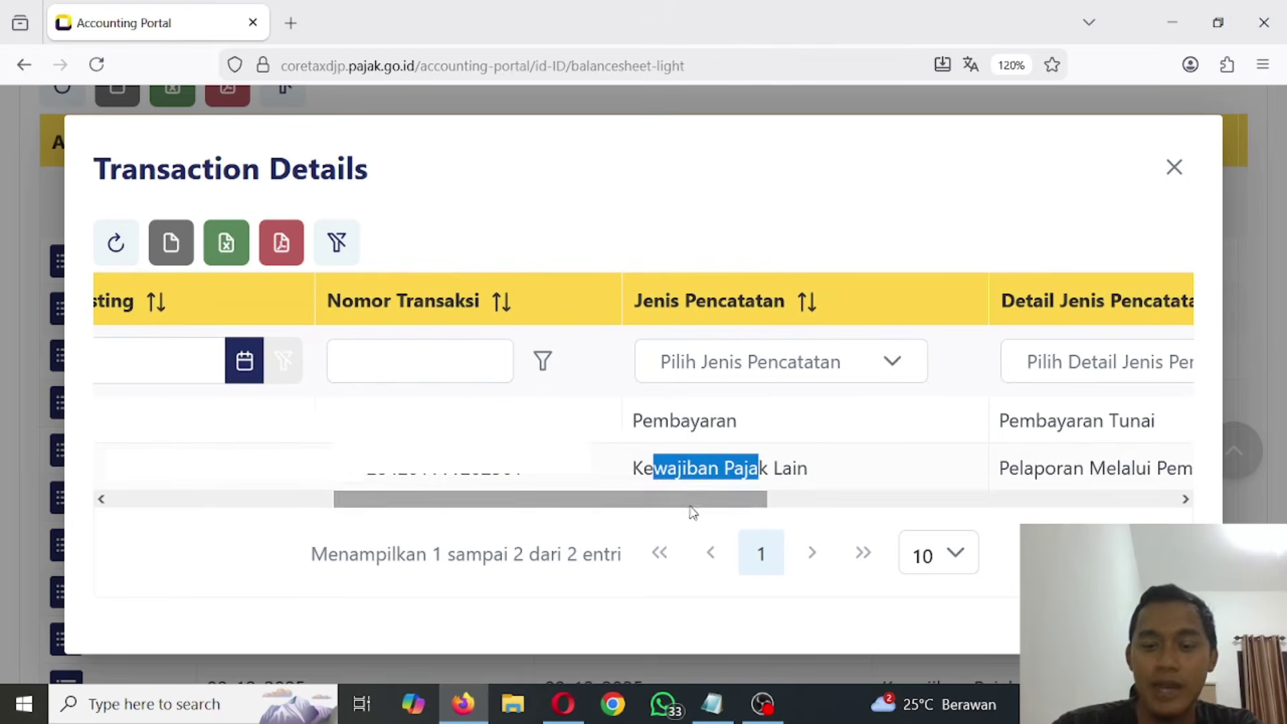
pyautogui.moveTo(695, 502); pyautogui.dragTo(846, 462)
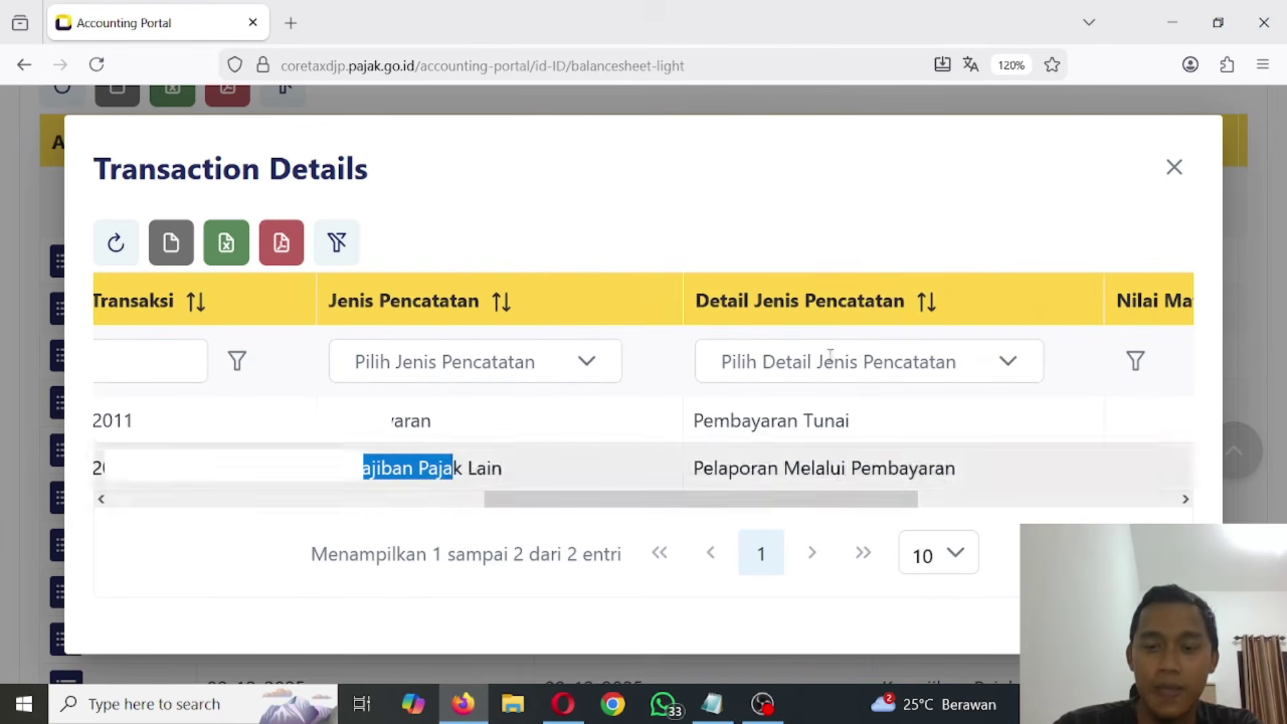
pyautogui.moveTo(742, 420); pyautogui.dragTo(826, 422)
pyautogui.click(736, 470)
pyautogui.moveTo(730, 468); pyautogui.dragTo(910, 467)
pyautogui.click(885, 470)
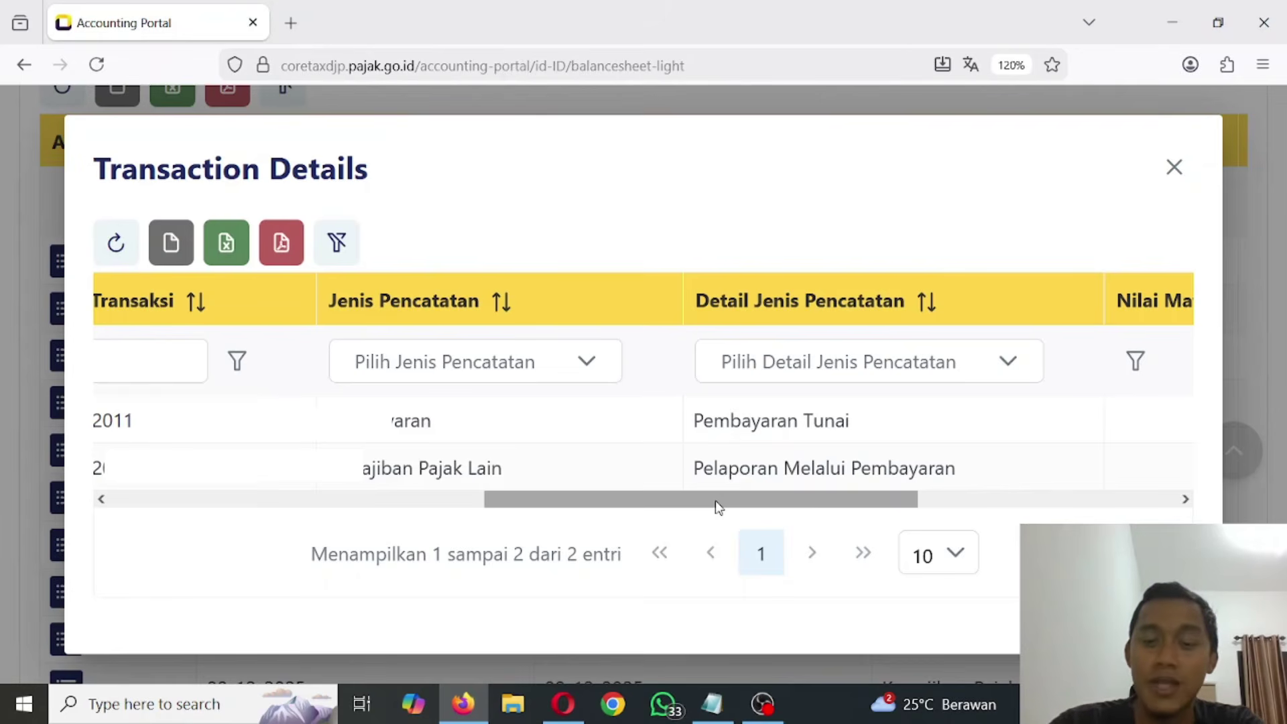
pyautogui.moveTo(714, 500); pyautogui.dragTo(1064, 484)
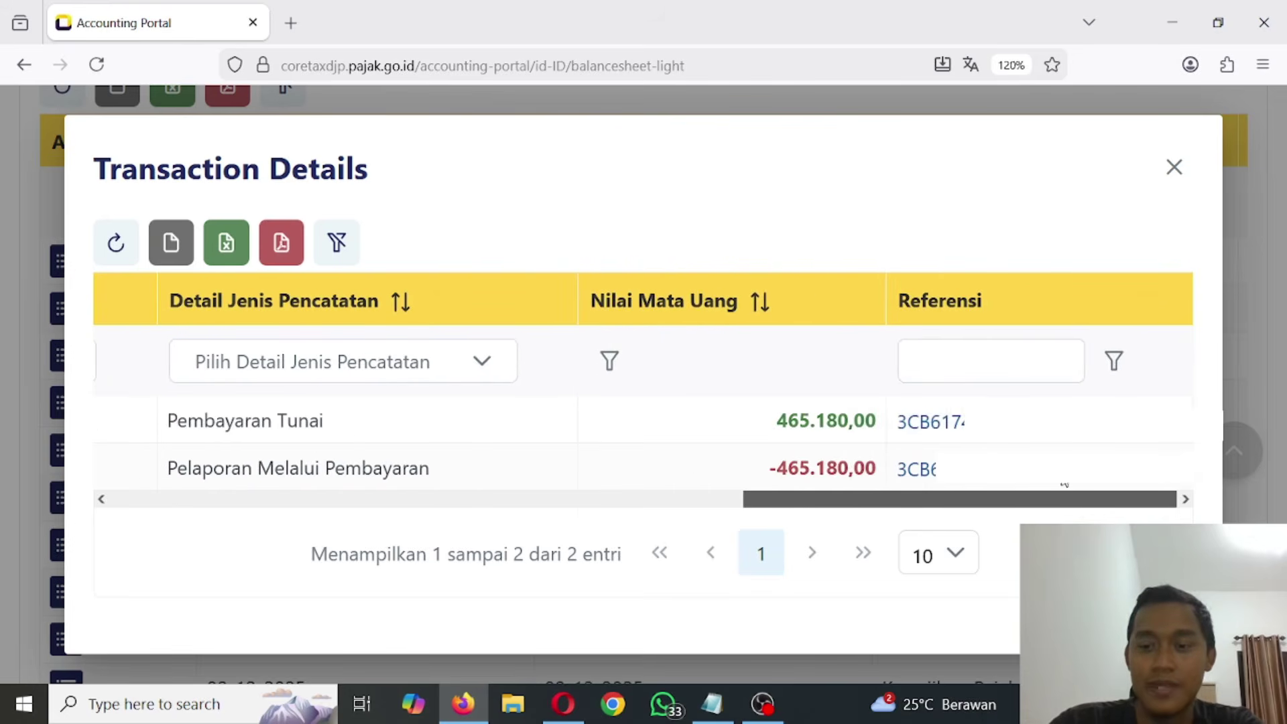
pyautogui.moveTo(787, 420); pyautogui.dragTo(849, 422)
pyautogui.click(813, 405)
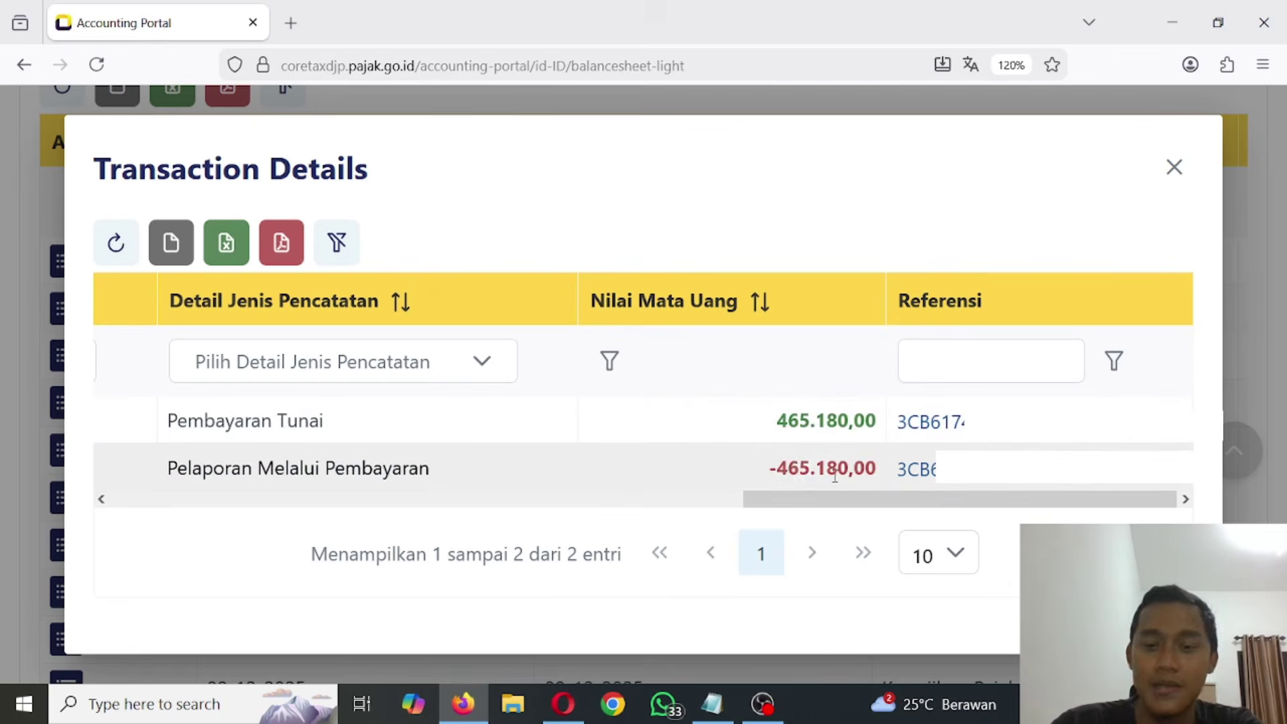
pyautogui.moveTo(785, 467); pyautogui.dragTo(849, 467)
pyautogui.click(807, 463)
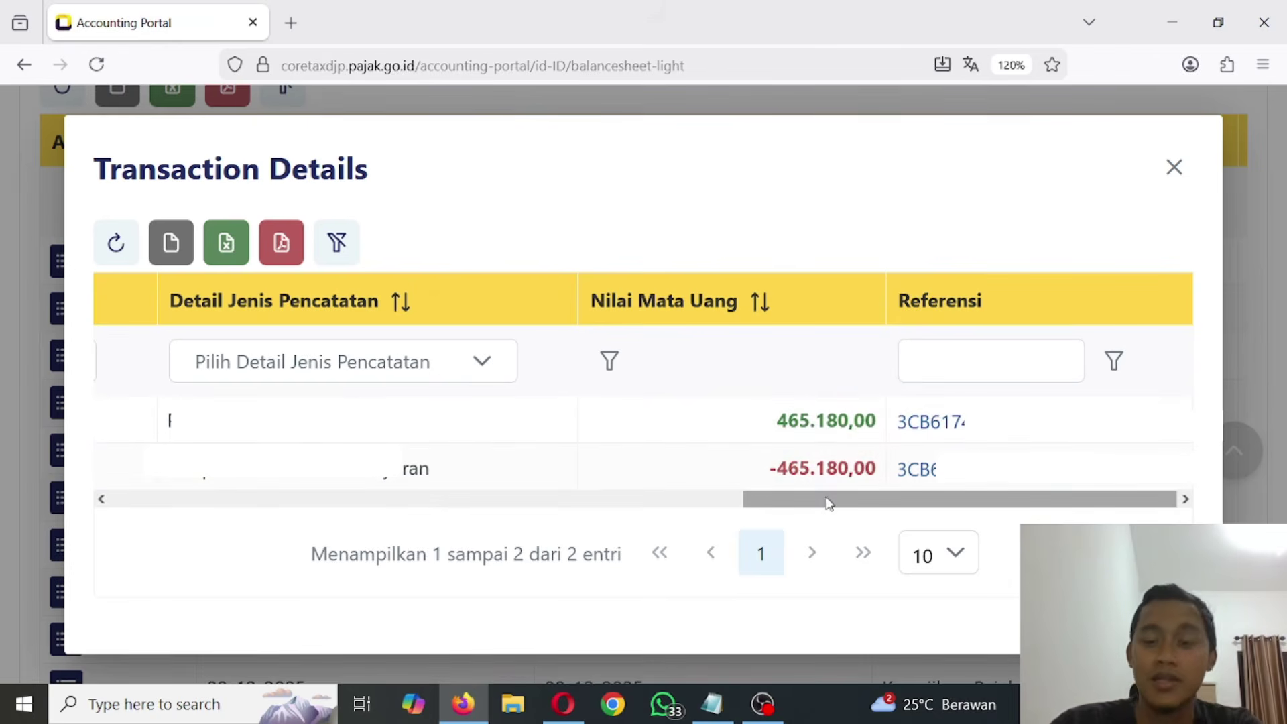
pyautogui.moveTo(828, 504); pyautogui.dragTo(510, 506)
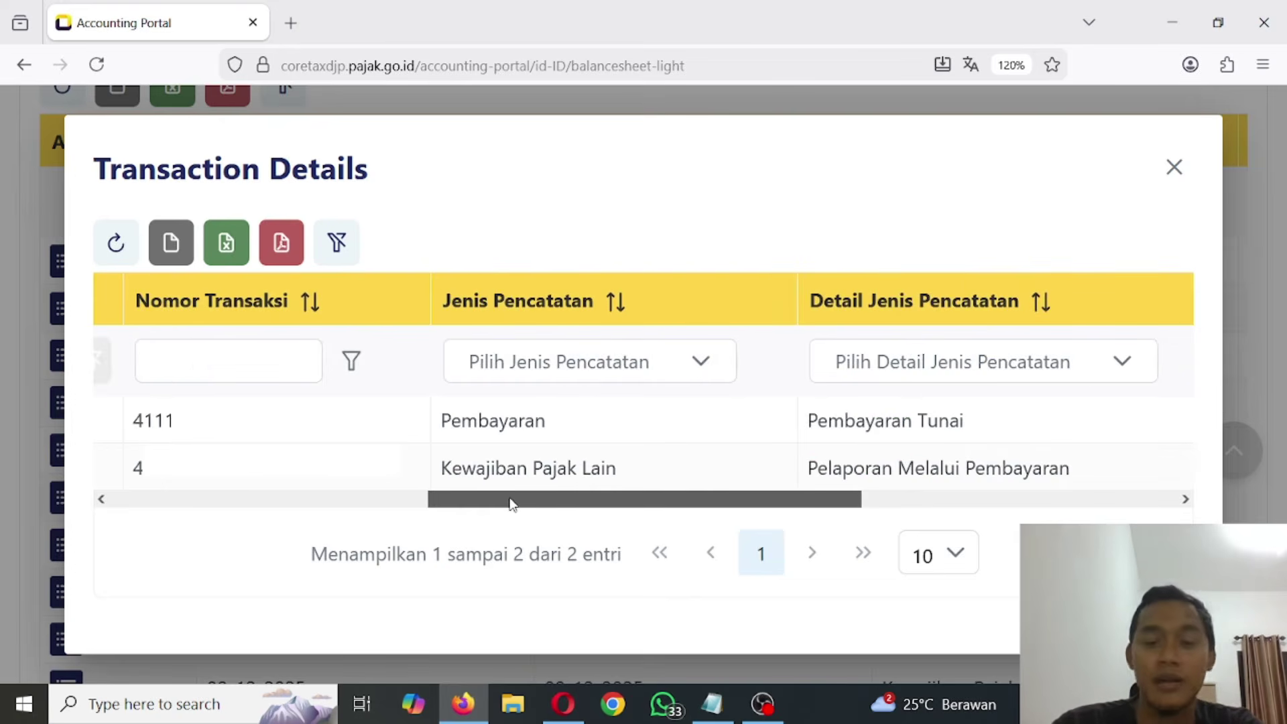
pyautogui.moveTo(510, 504); pyautogui.dragTo(450, 501)
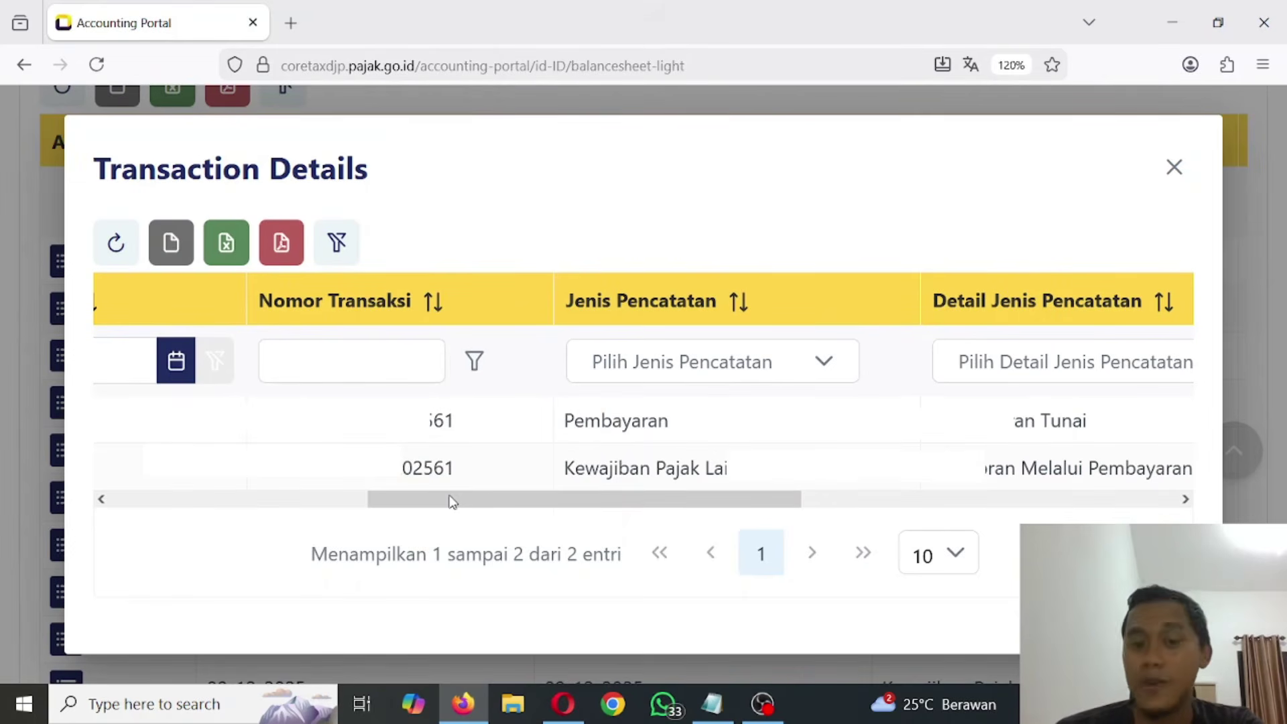
pyautogui.moveTo(453, 501); pyautogui.dragTo(140, 502)
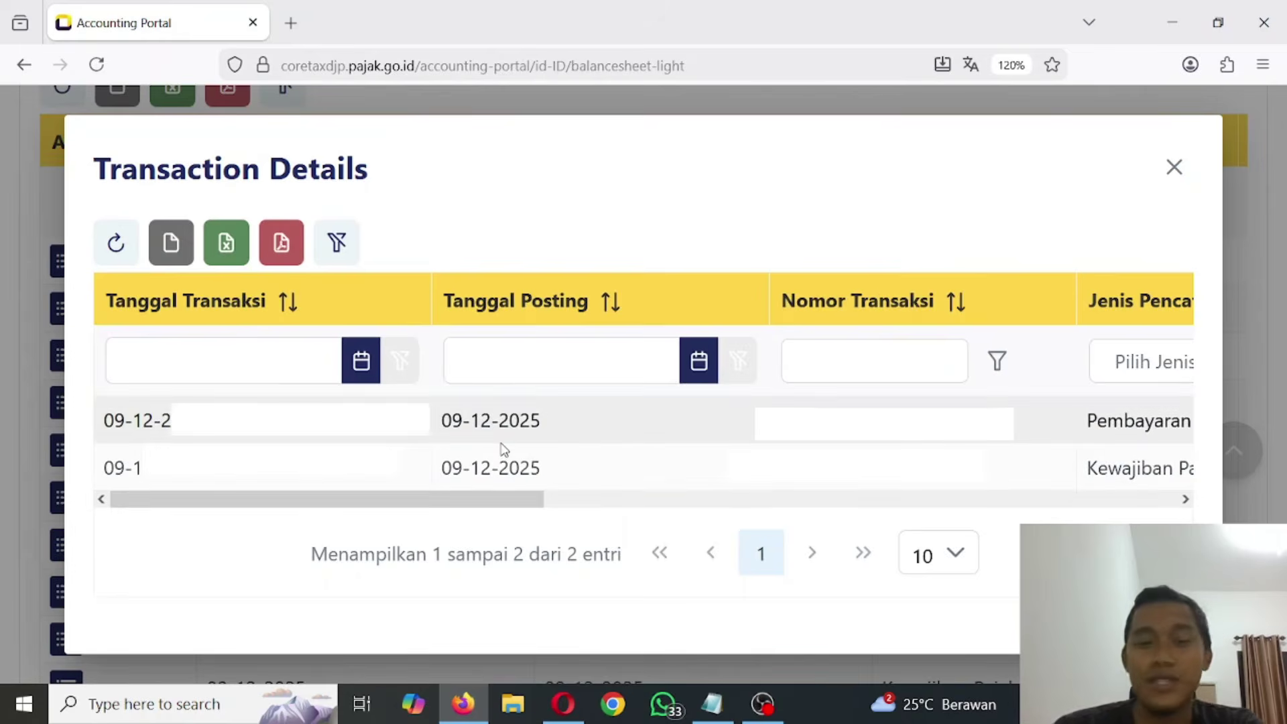